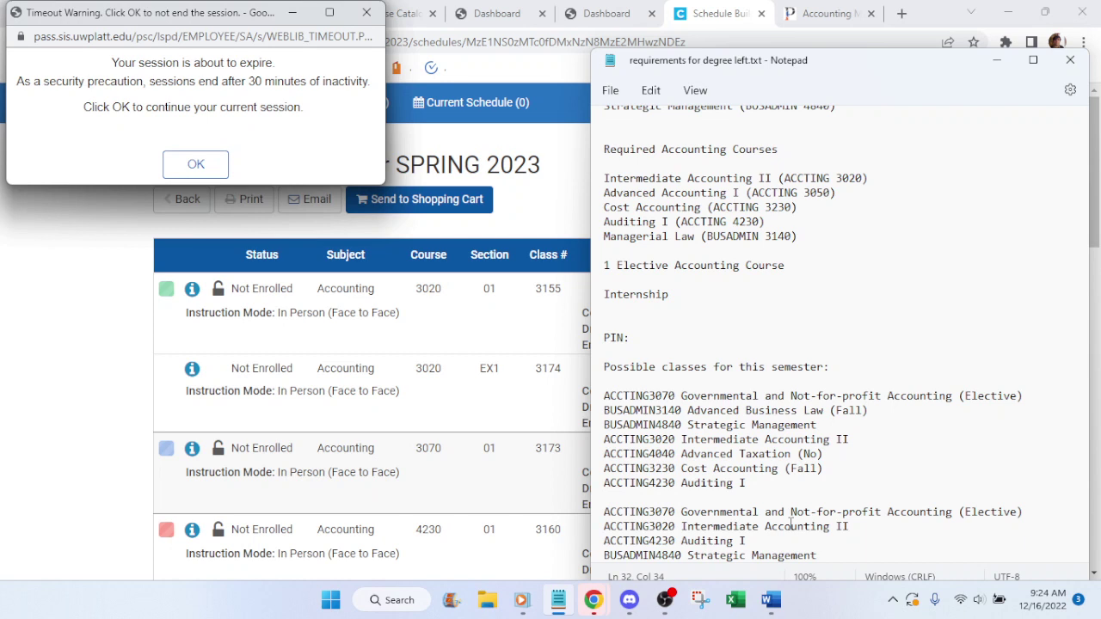
- Dismiss the session timeout warning to keep the current session active
{"action": "left_click", "coordinate": [185, 162]}
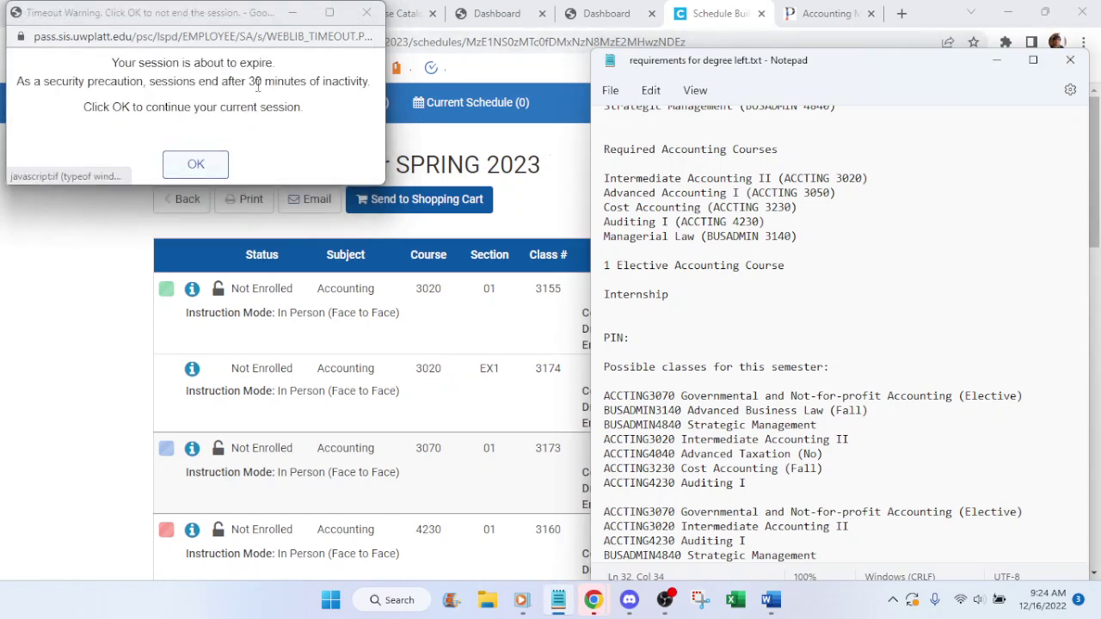
{"action": "left_click", "coordinate": [184, 163]}
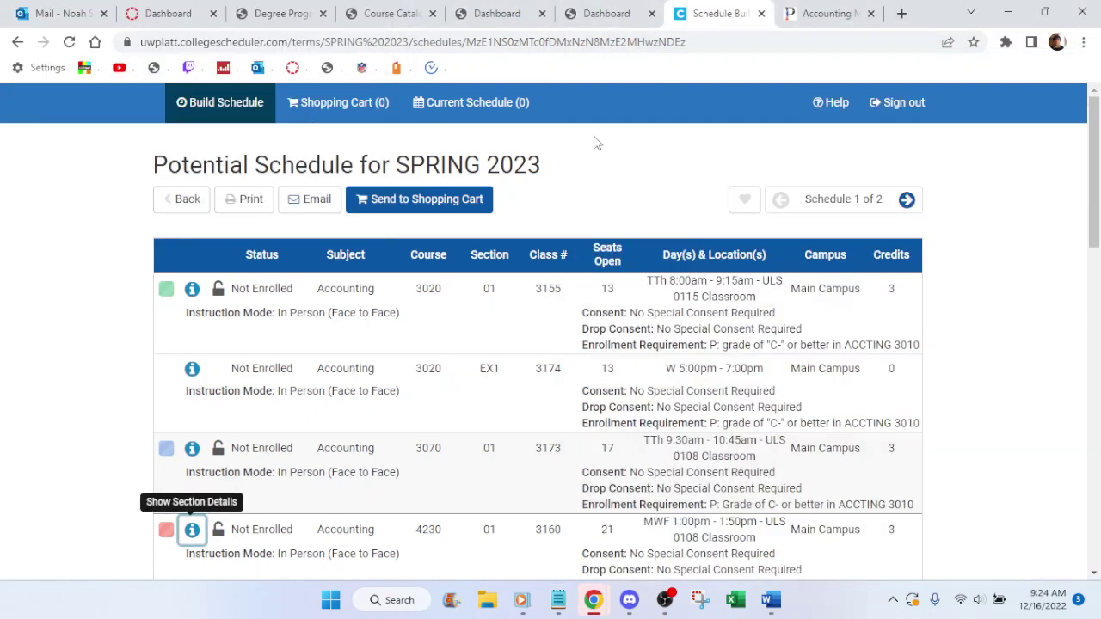
- Review the Accounting Major, B.B.A. catalog requirements, then look over the classes and weekly calendar of the potential SPRING 2023 schedule
{"action": "left_click", "coordinate": [606, 13]}
{"action": "left_click", "coordinate": [826, 13]}
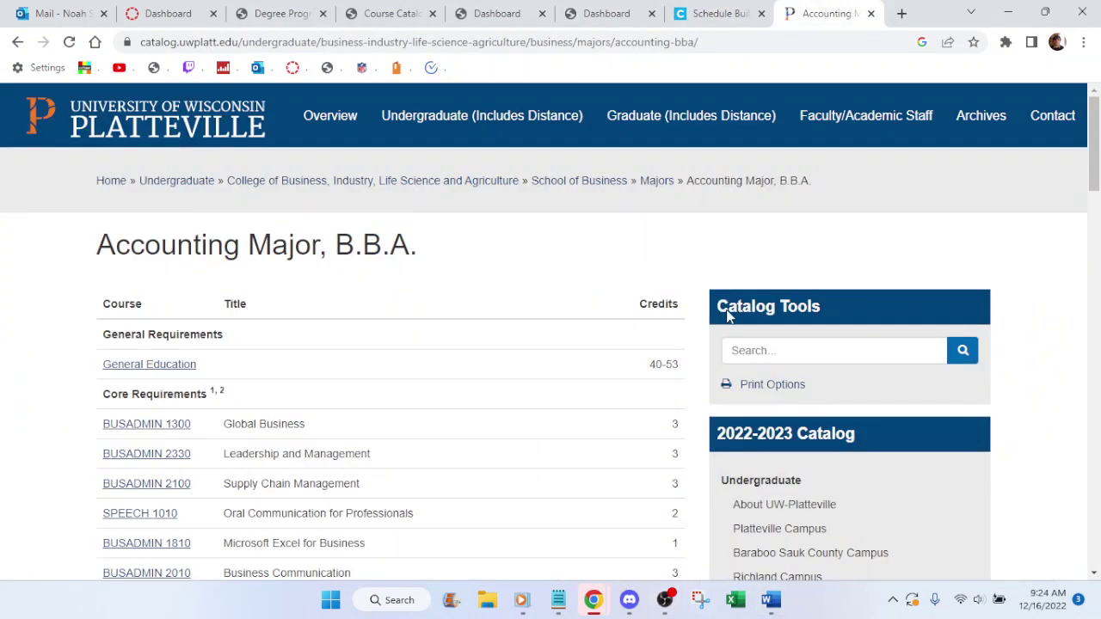
{"action": "scroll", "coordinate": [567, 265], "scroll_direction": "down", "scroll_amount": 6}
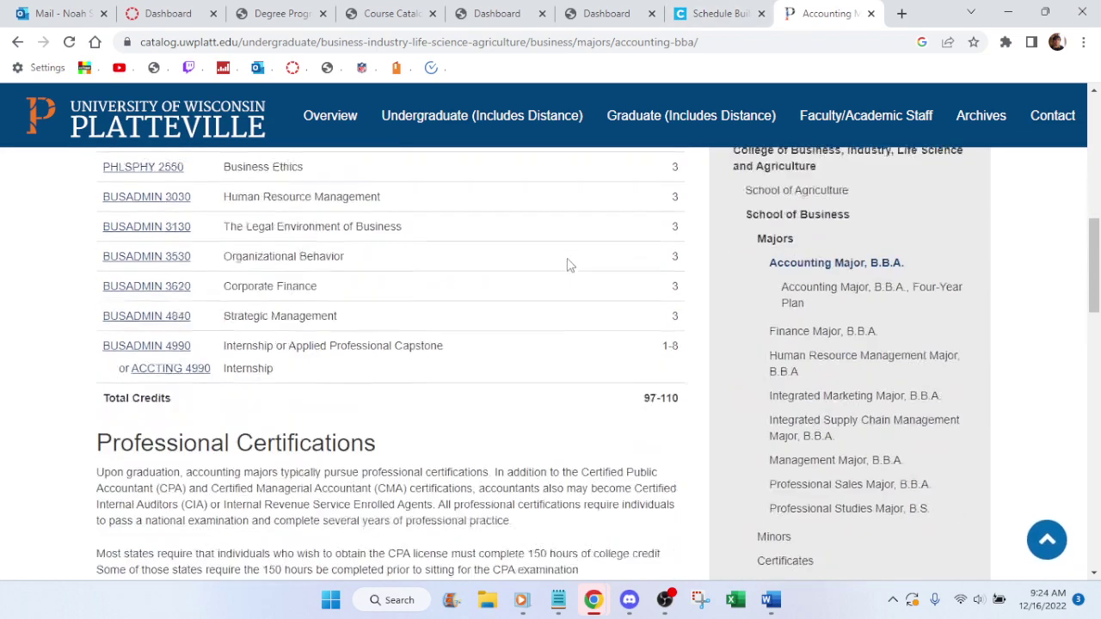
{"action": "scroll", "coordinate": [522, 263], "scroll_direction": "up", "scroll_amount": 6}
{"action": "key", "text": "ctrl+shift+Tab"}
{"action": "scroll", "coordinate": [656, 275], "scroll_direction": "down", "scroll_amount": 5}
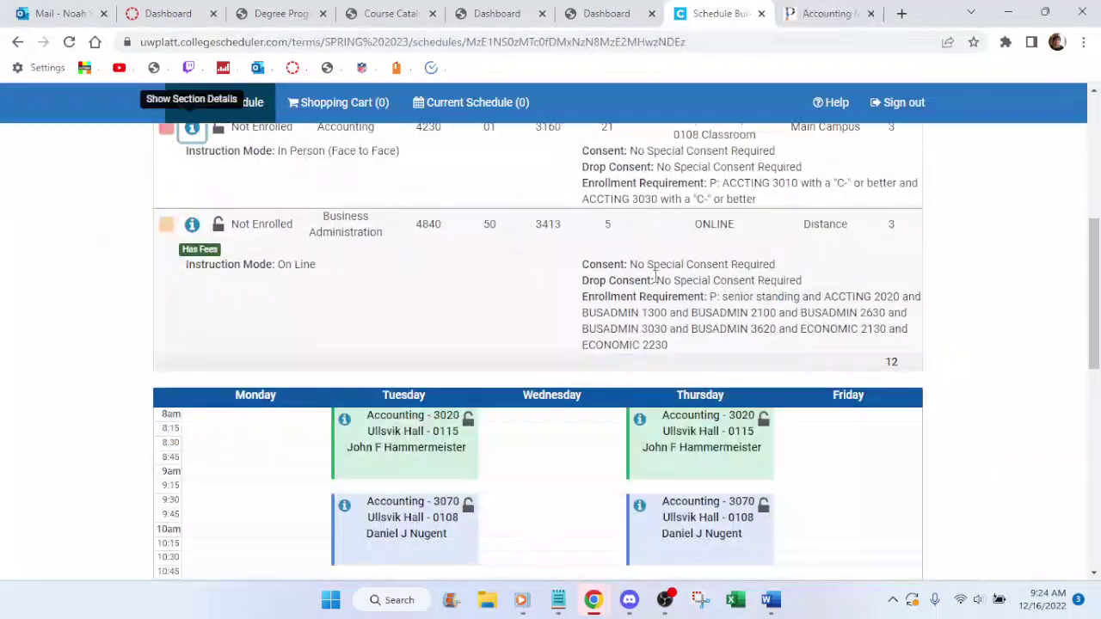
{"action": "scroll", "coordinate": [655, 275], "scroll_direction": "up", "scroll_amount": 7}
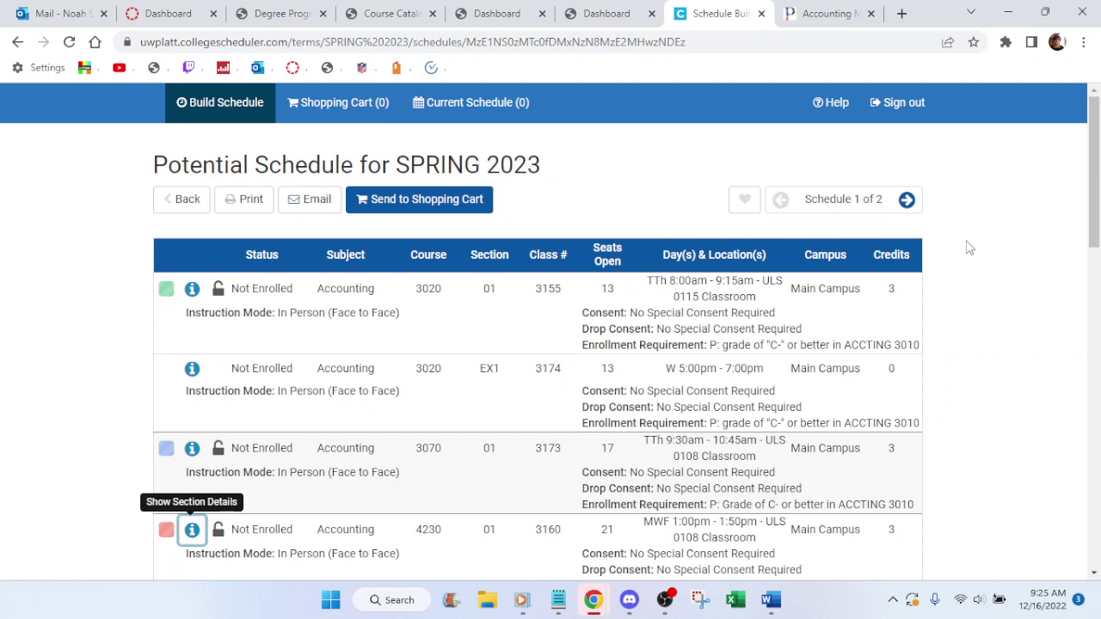
- Return to the course list and exclude Accounting 4230 (Auditing I) from schedule generation
{"action": "left_click", "coordinate": [179, 199]}
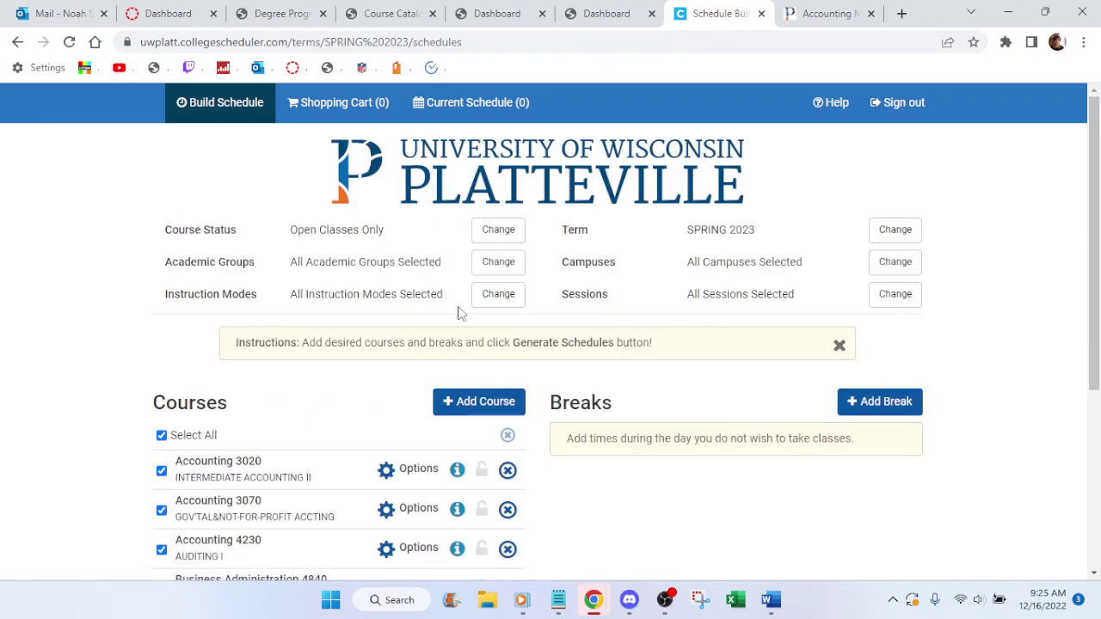
{"action": "scroll", "coordinate": [474, 317], "scroll_direction": "down", "scroll_amount": 2}
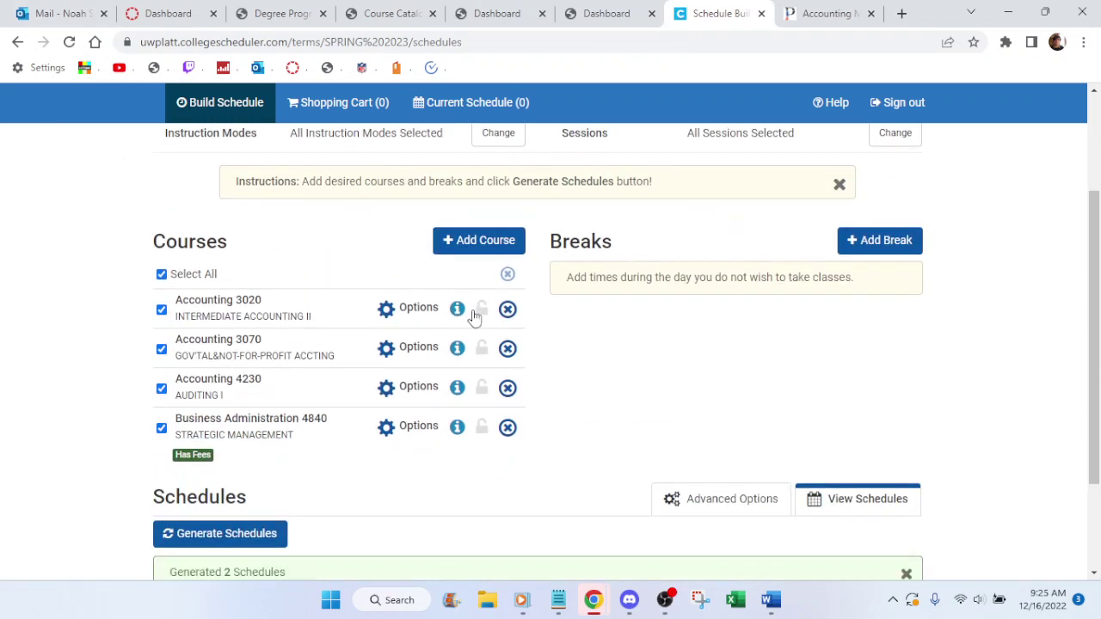
{"action": "left_click", "coordinate": [161, 389]}
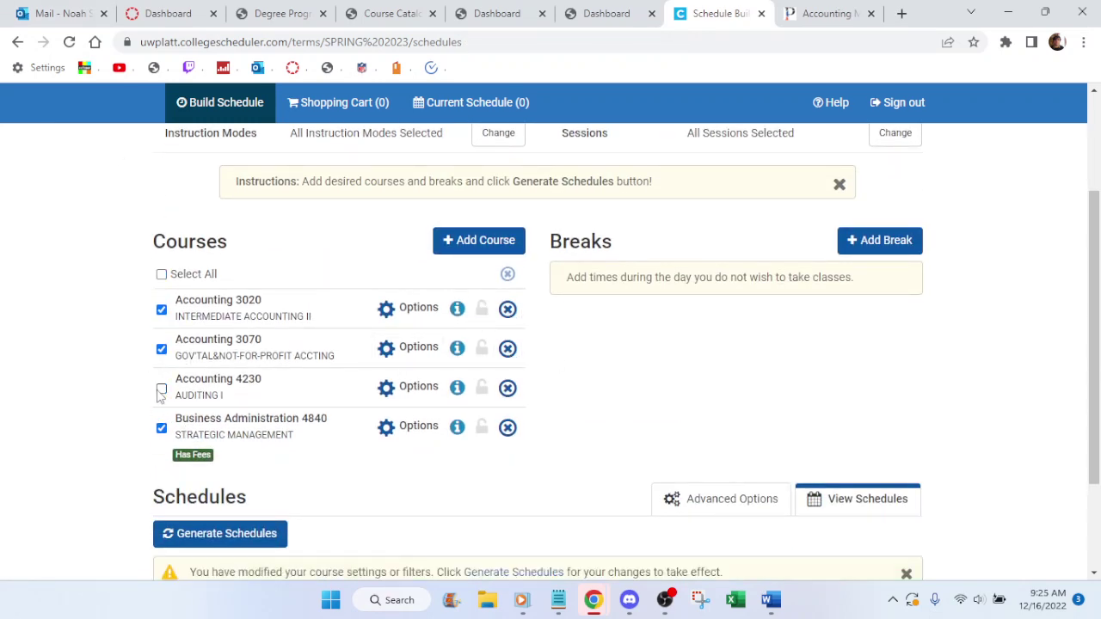
- Add the Accounting course 4040 - Advanced Taxation to the SPRING 2023 course list
{"action": "left_click", "coordinate": [494, 248]}
{"action": "left_click", "coordinate": [531, 296]}
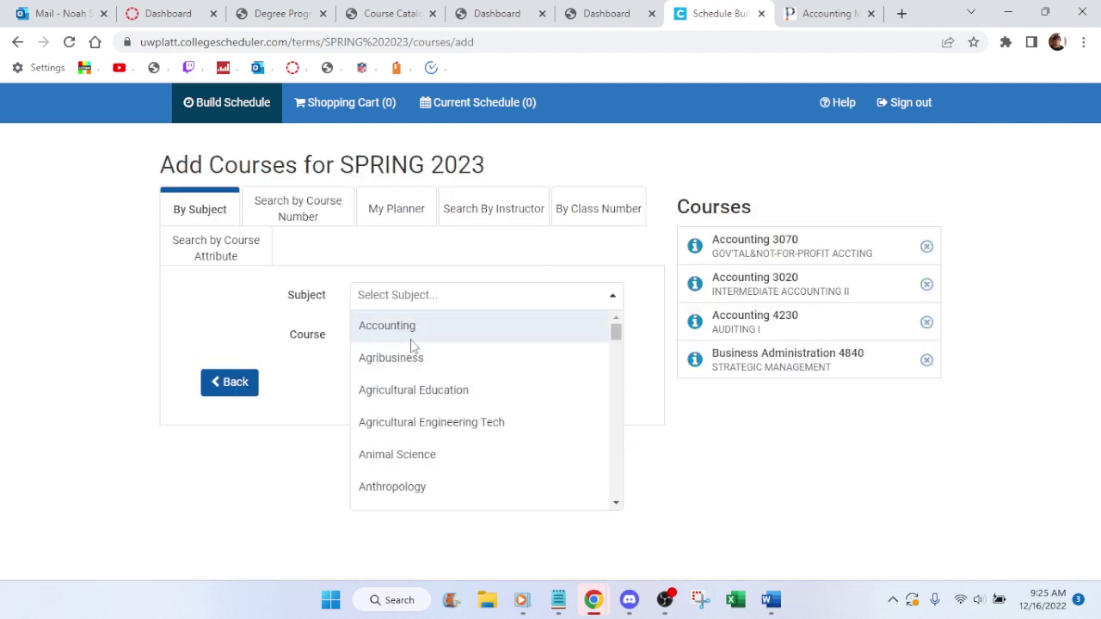
{"action": "left_click", "coordinate": [412, 333]}
{"action": "left_click", "coordinate": [614, 341]}
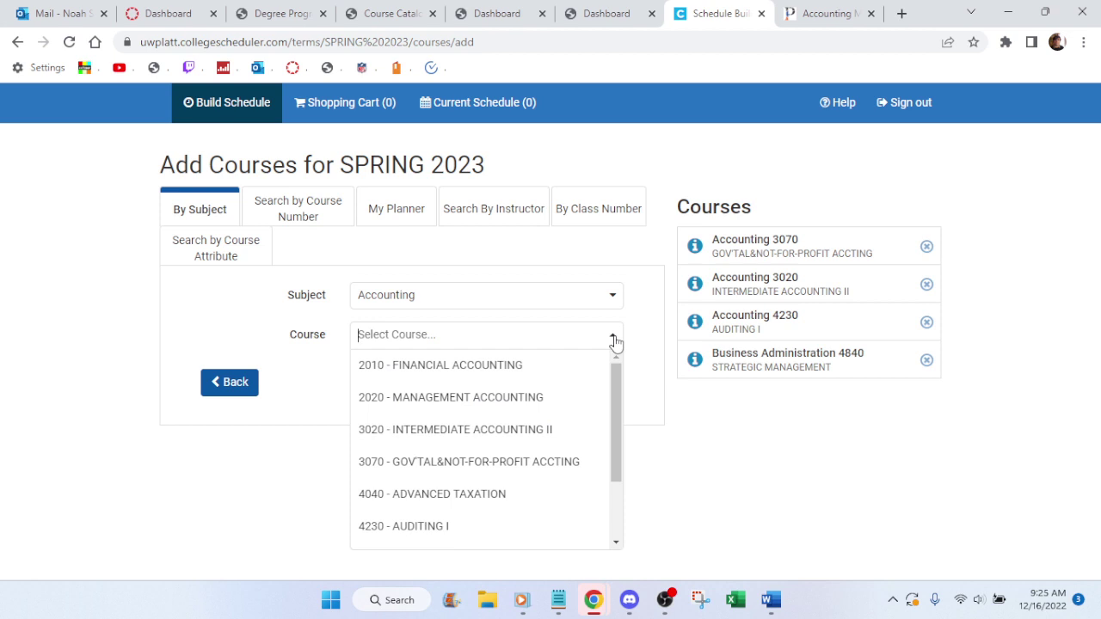
{"action": "left_click_drag", "start_coordinate": [611, 393], "coordinate": [612, 437]}
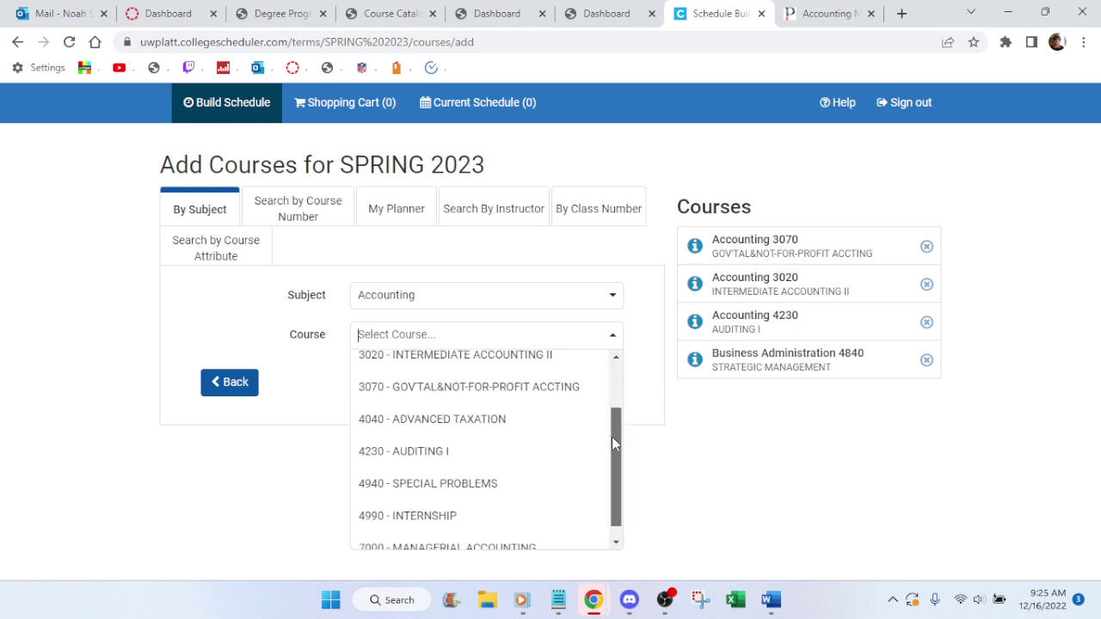
{"action": "left_click", "coordinate": [393, 419]}
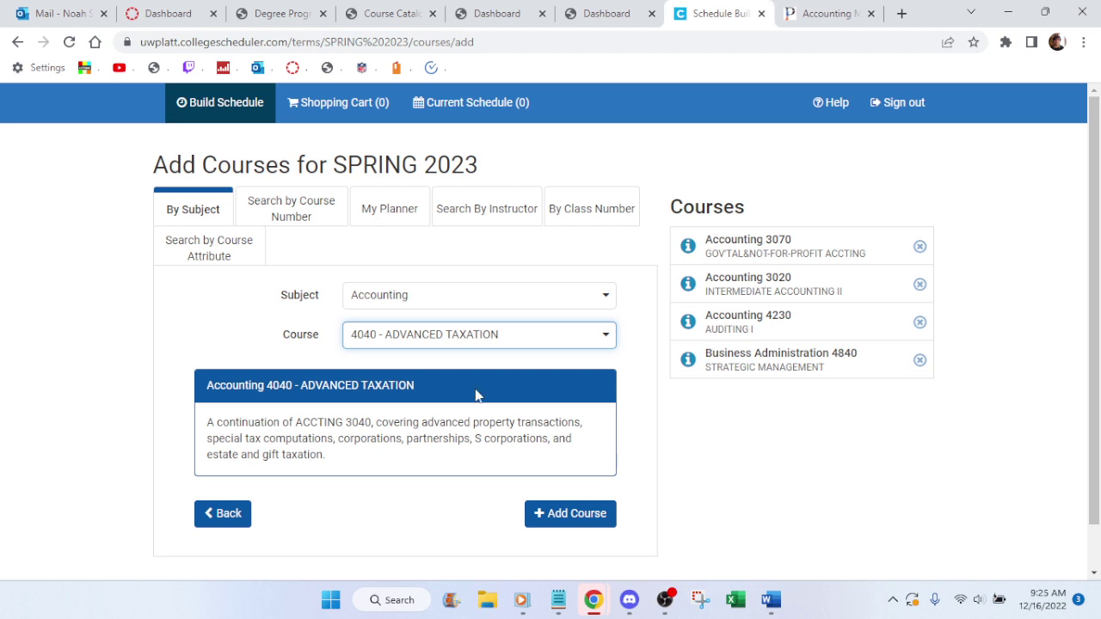
{"action": "left_click", "coordinate": [546, 516]}
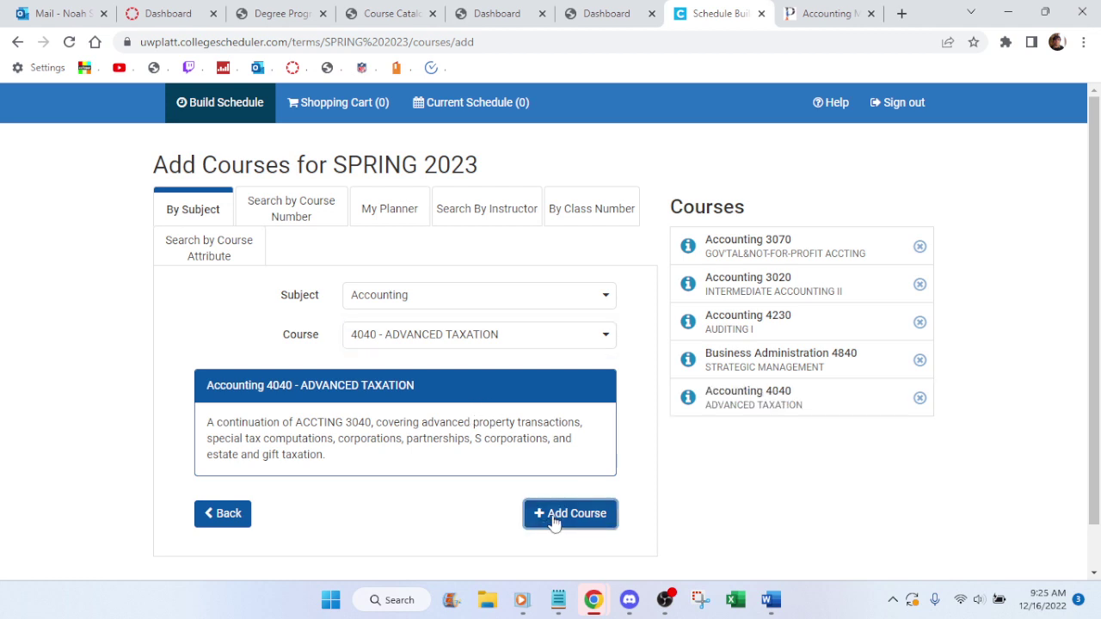
- Generate schedules from the selected courses including Accounting 4040, and open the first generated schedule
{"action": "left_click", "coordinate": [225, 104]}
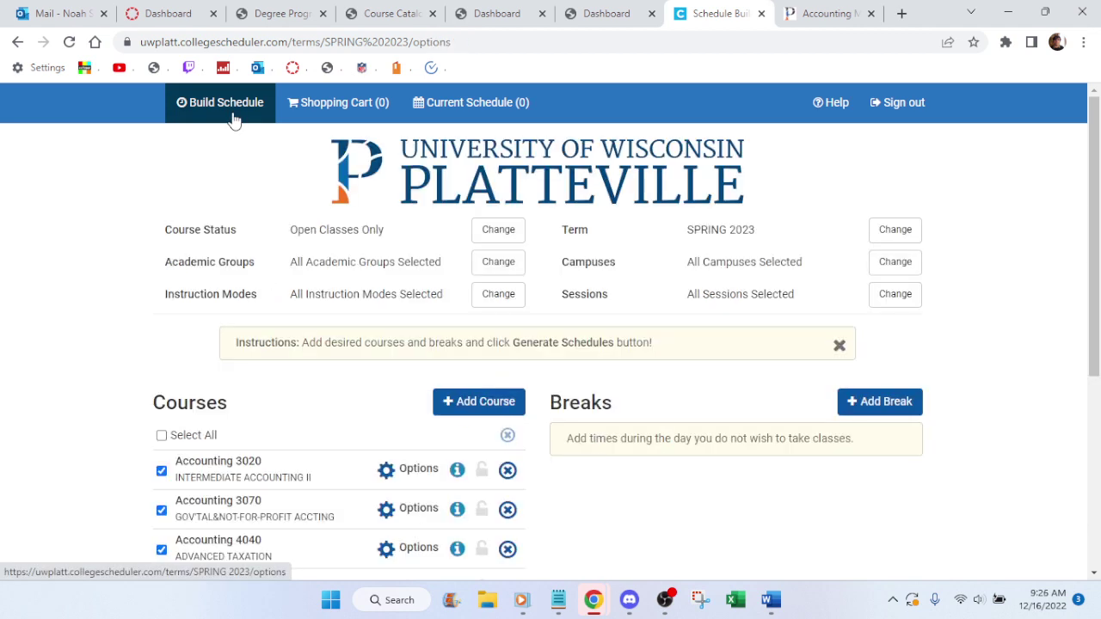
{"action": "scroll", "coordinate": [219, 163], "scroll_direction": "down", "scroll_amount": 2}
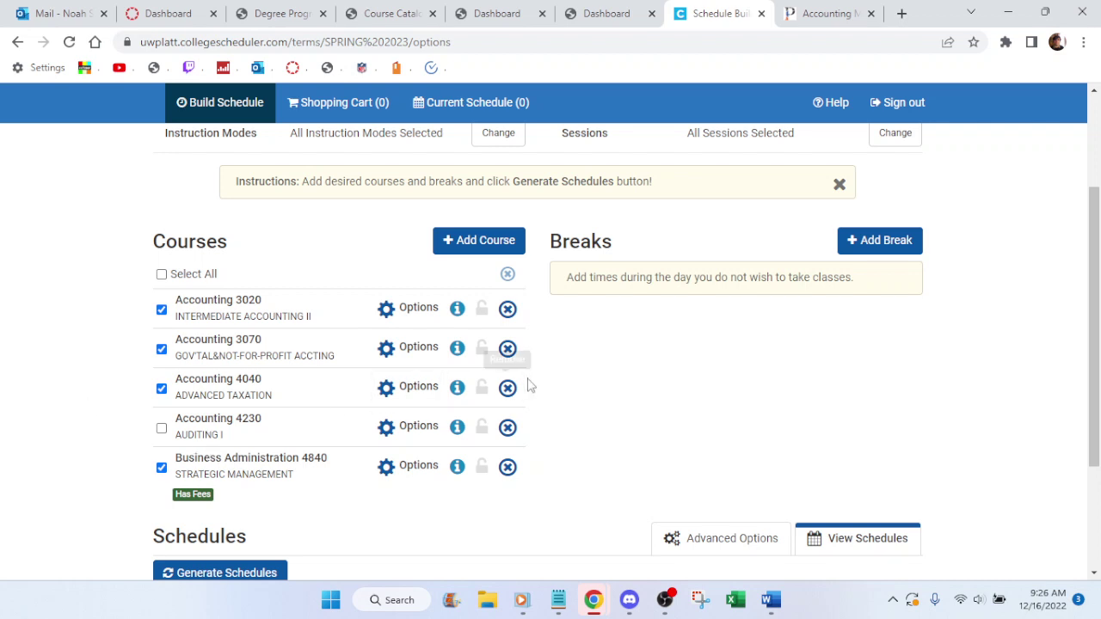
{"action": "scroll", "coordinate": [221, 450], "scroll_direction": "down", "scroll_amount": 2}
{"action": "left_click", "coordinate": [200, 422]}
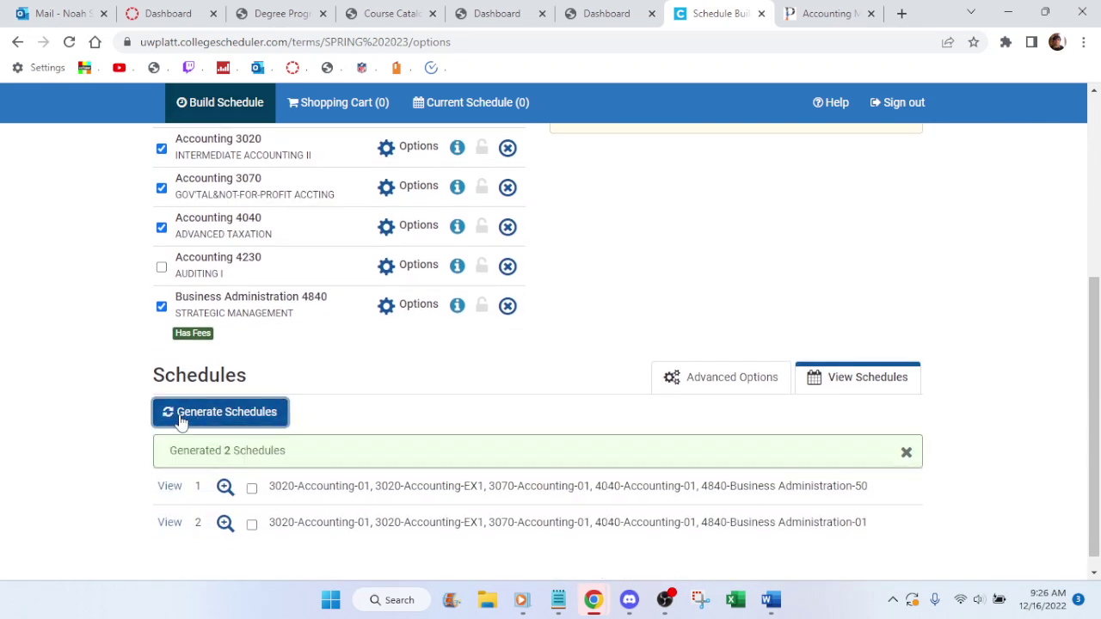
{"action": "left_click", "coordinate": [160, 470]}
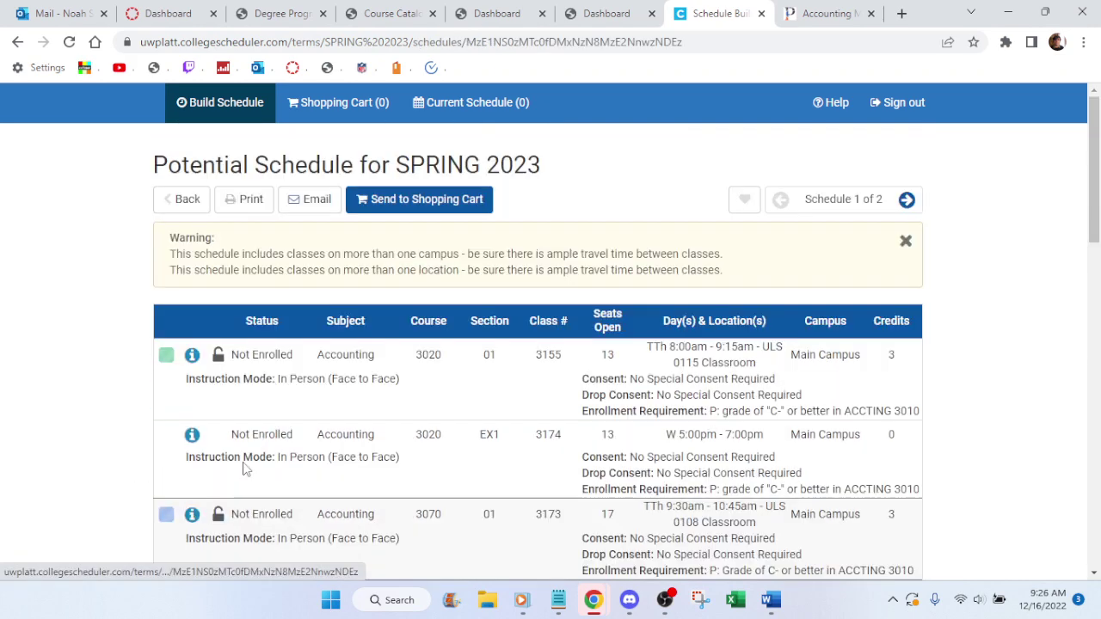
- Check the class times in the first schedule and show the section details for Accounting 4040
{"action": "scroll", "coordinate": [914, 389], "scroll_direction": "down", "scroll_amount": 1}
{"action": "scroll", "coordinate": [914, 388], "scroll_direction": "down", "scroll_amount": 1}
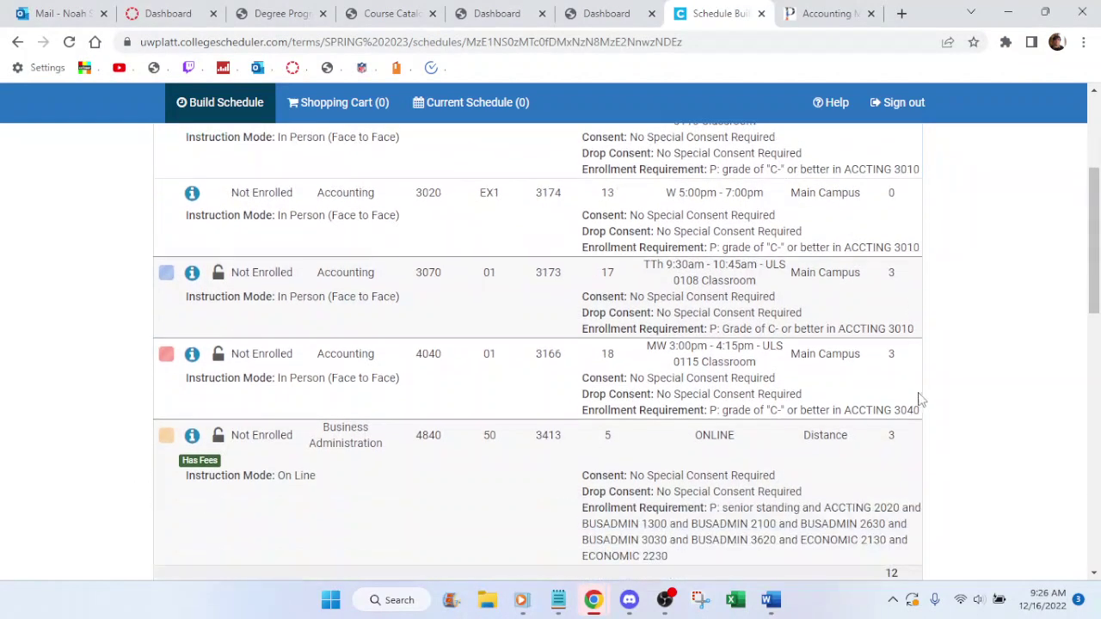
{"action": "scroll", "coordinate": [917, 395], "scroll_direction": "up", "scroll_amount": 2}
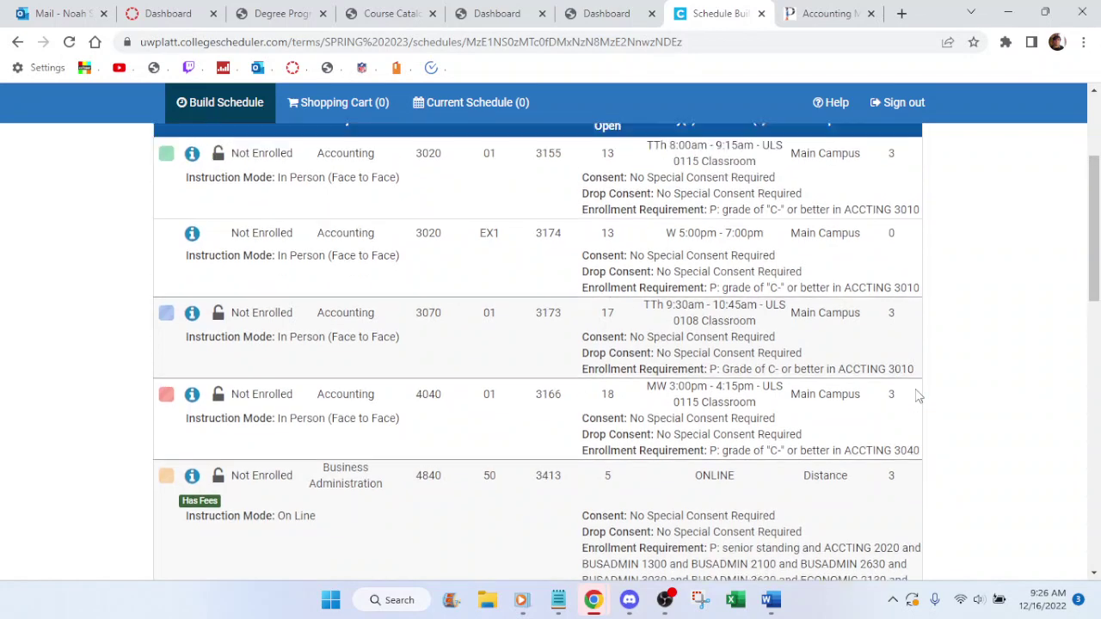
{"action": "left_click_drag", "start_coordinate": [1097, 237], "coordinate": [1098, 271]}
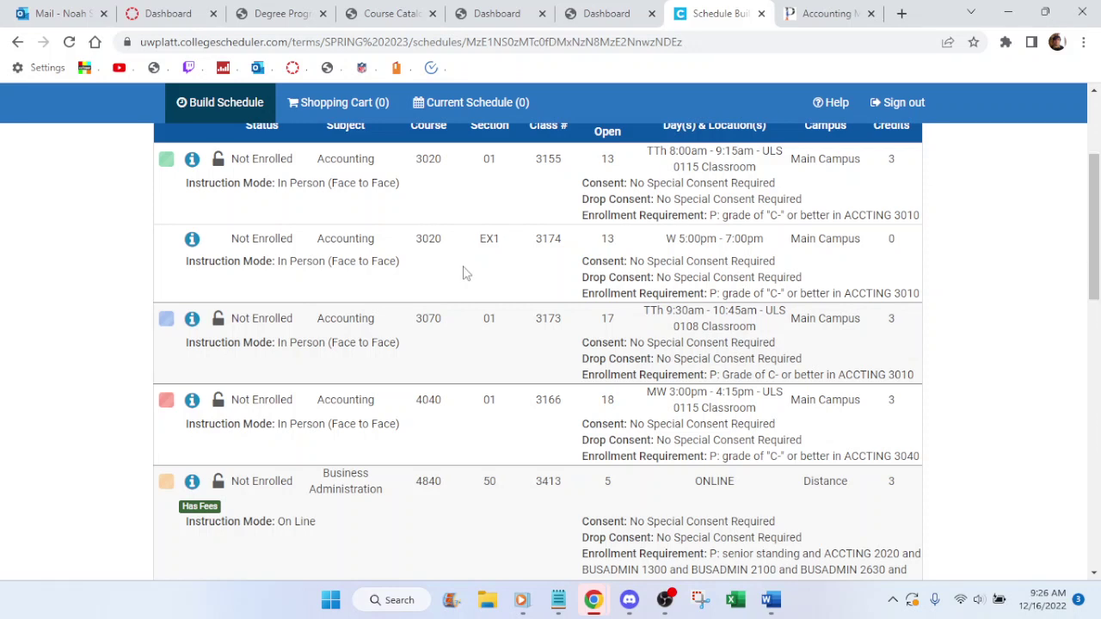
{"action": "left_click", "coordinate": [192, 400]}
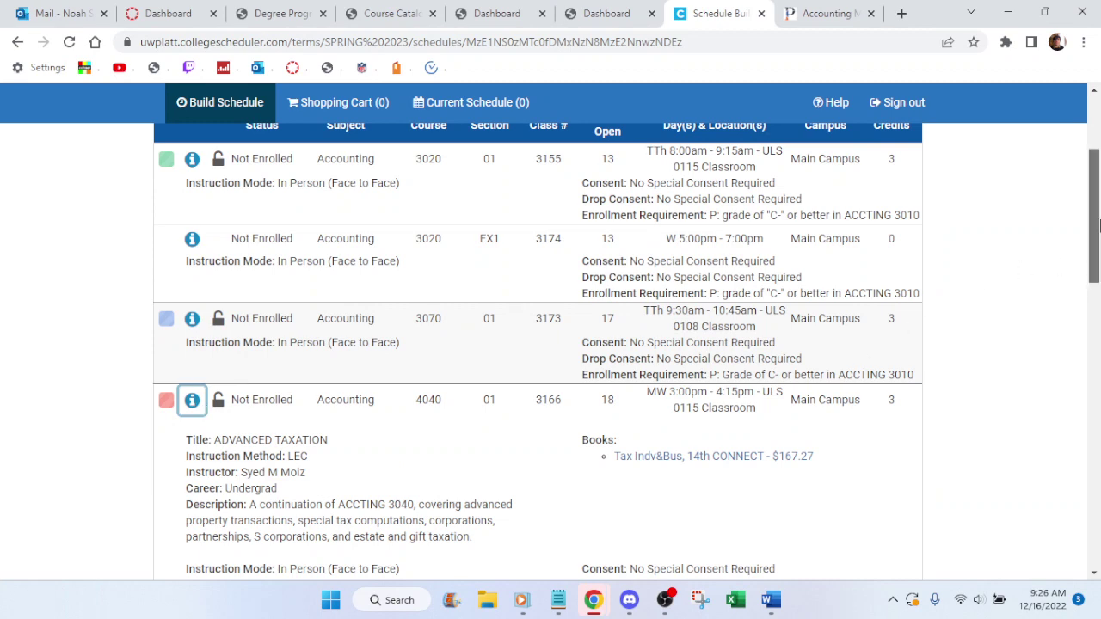
- Compare the second potential schedule with the first, then reread the Accounting 4040 section details in the first one
{"action": "left_click_drag", "start_coordinate": [1098, 226], "coordinate": [1097, 172]}
{"action": "left_click", "coordinate": [907, 175]}
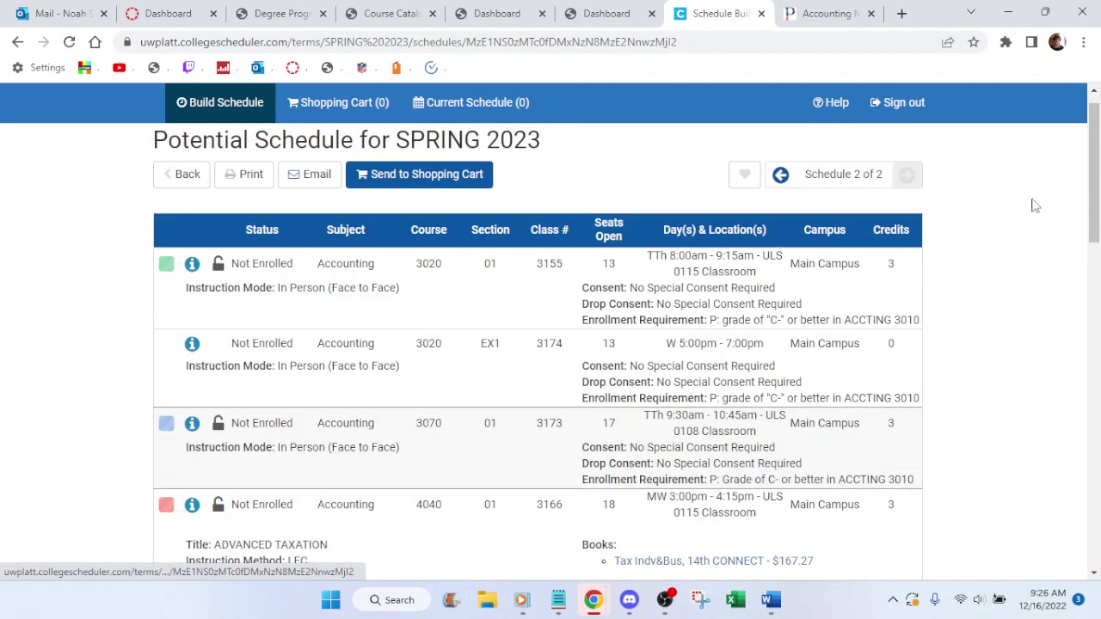
{"action": "scroll", "coordinate": [1054, 228], "scroll_direction": "down", "scroll_amount": 1}
{"action": "scroll", "coordinate": [1002, 222], "scroll_direction": "up", "scroll_amount": 1}
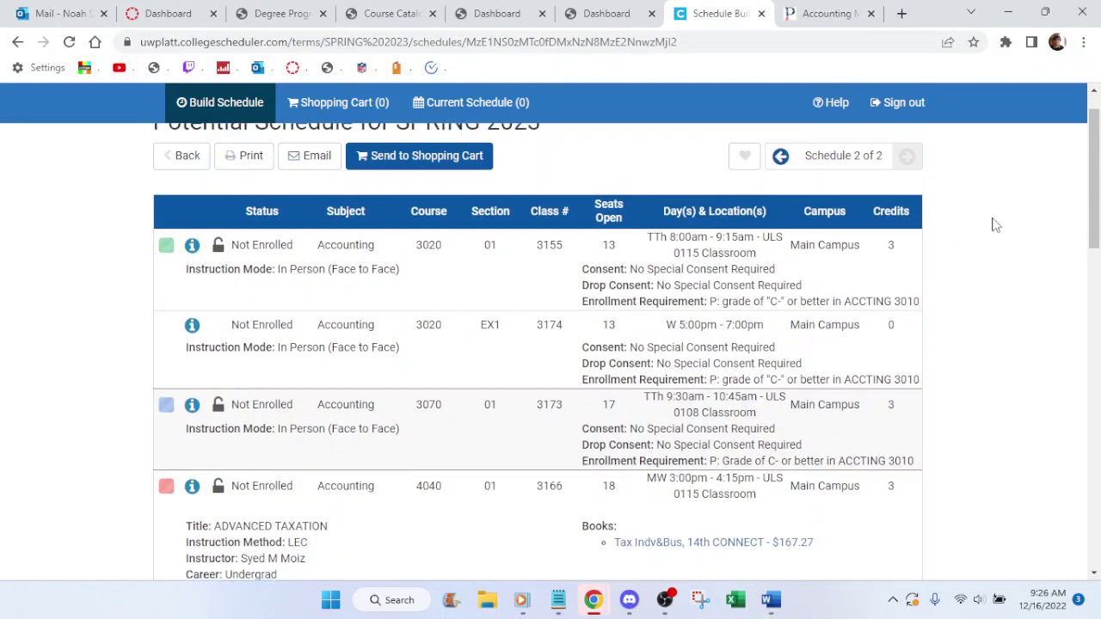
{"action": "left_click", "coordinate": [780, 175]}
{"action": "scroll", "coordinate": [991, 277], "scroll_direction": "down", "scroll_amount": 2}
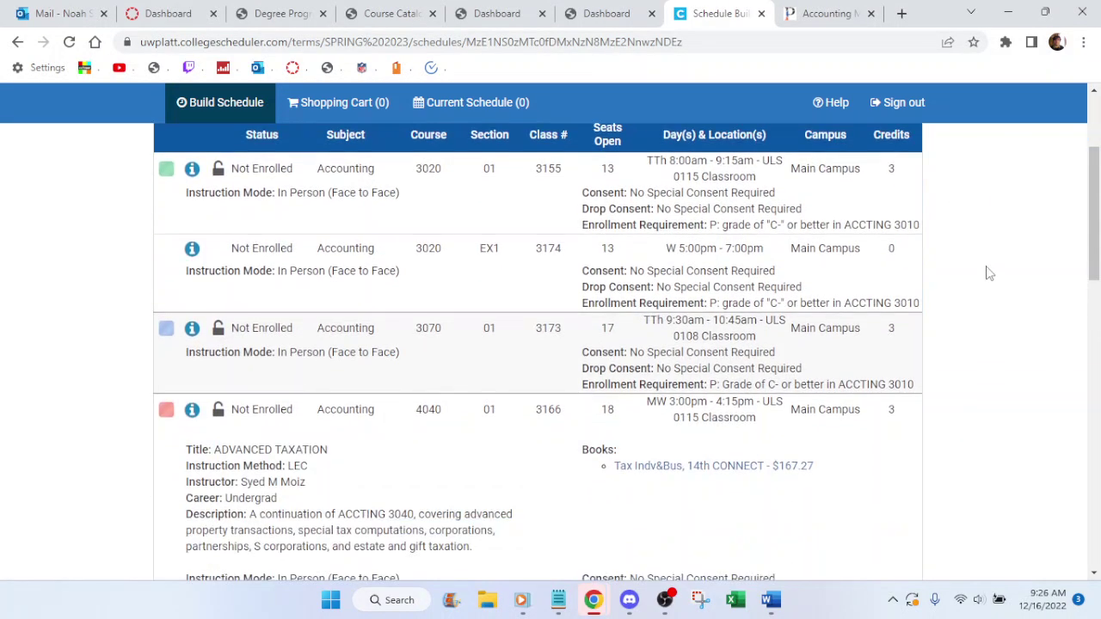
{"action": "scroll", "coordinate": [983, 271], "scroll_direction": "down", "scroll_amount": 2}
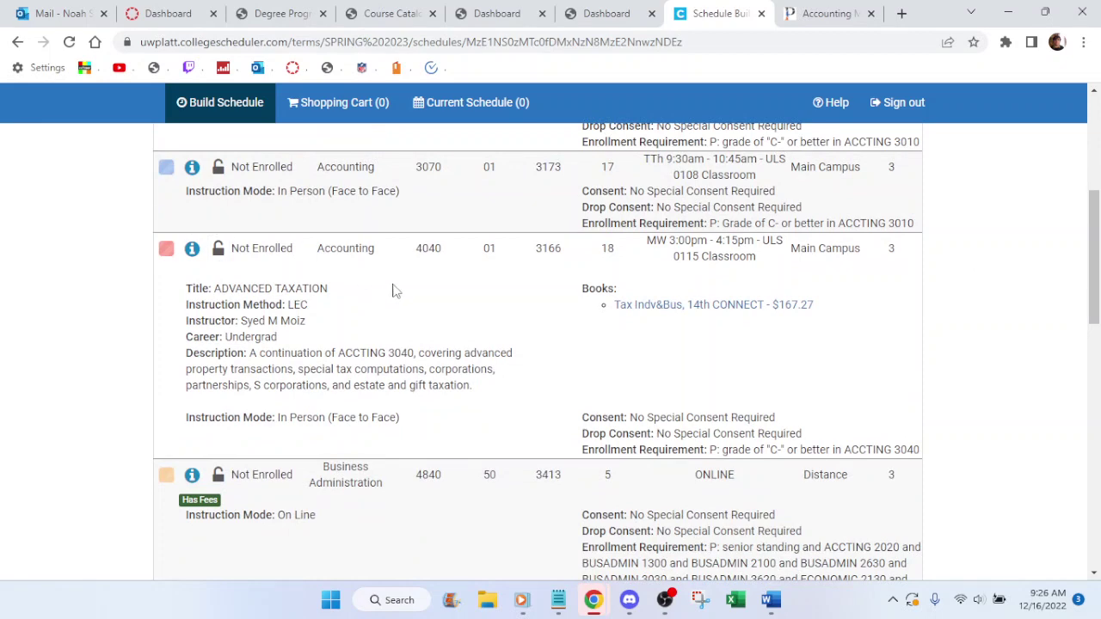
{"action": "scroll", "coordinate": [454, 342], "scroll_direction": "up", "scroll_amount": 2}
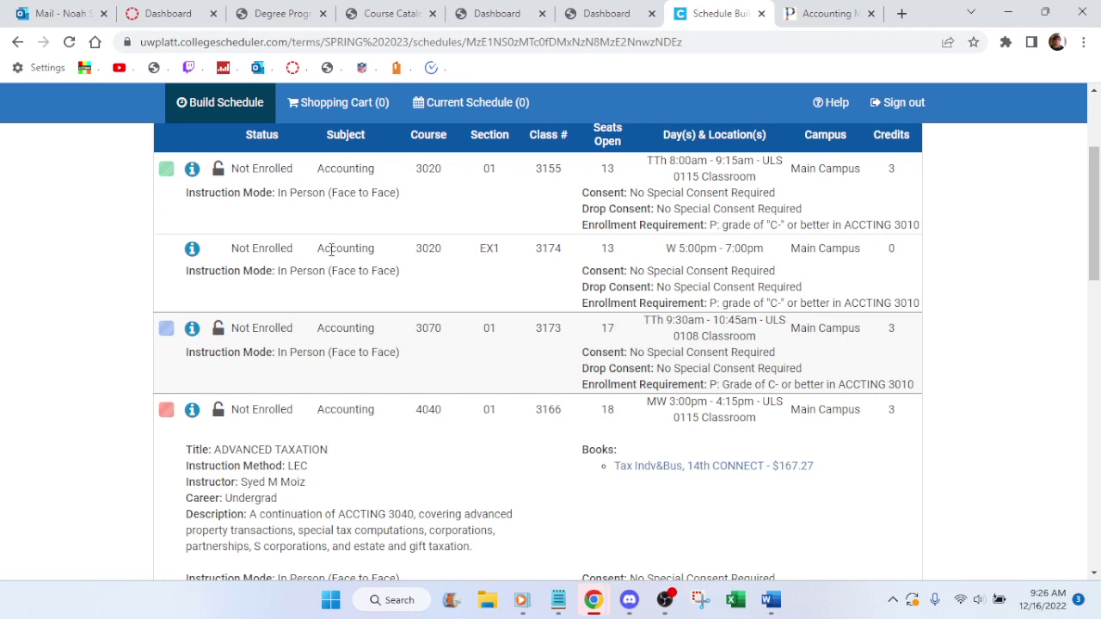
- Return to the course list and remove Accounting 4040 (Advanced Taxation), confirming the removal
{"action": "left_click", "coordinate": [18, 42]}
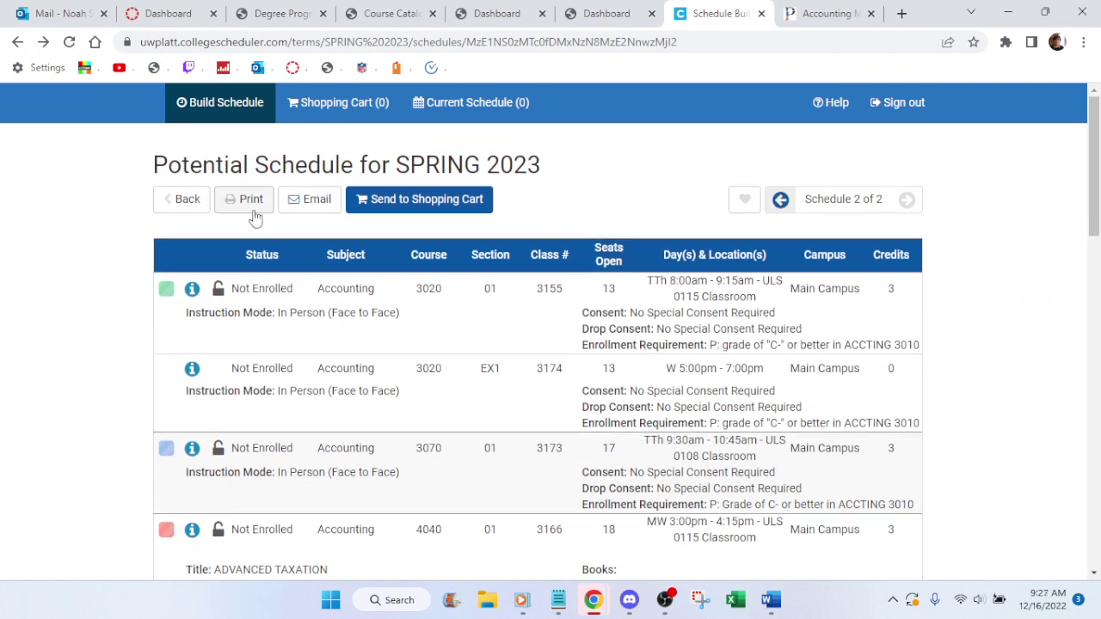
{"action": "left_click", "coordinate": [170, 203]}
{"action": "scroll", "coordinate": [357, 387], "scroll_direction": "down", "scroll_amount": 2}
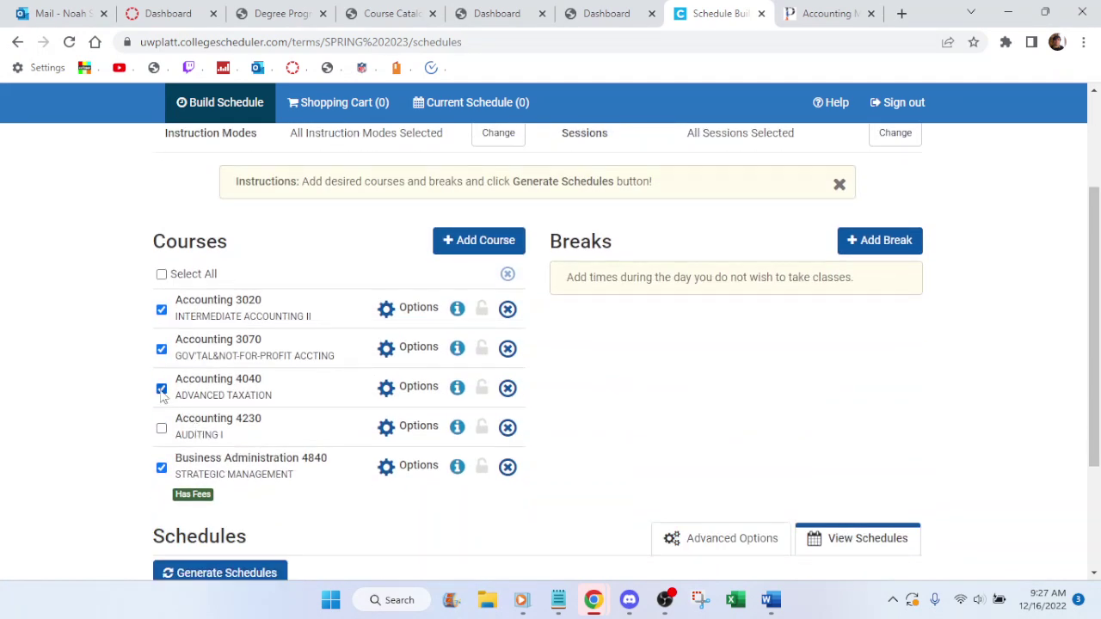
{"action": "left_click", "coordinate": [508, 388]}
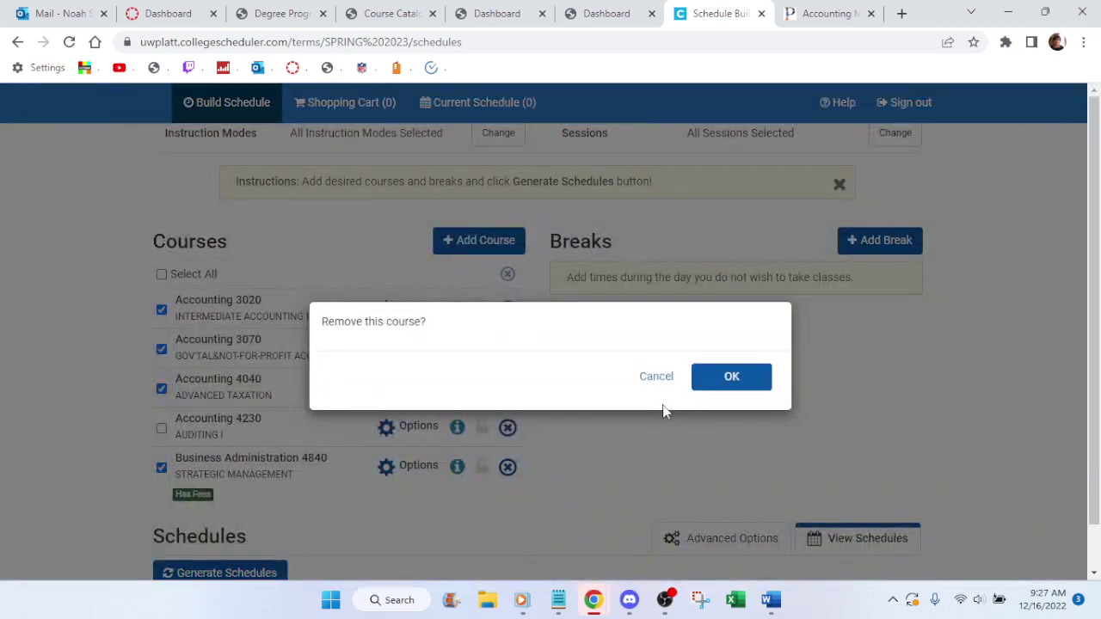
{"action": "left_click", "coordinate": [759, 384]}
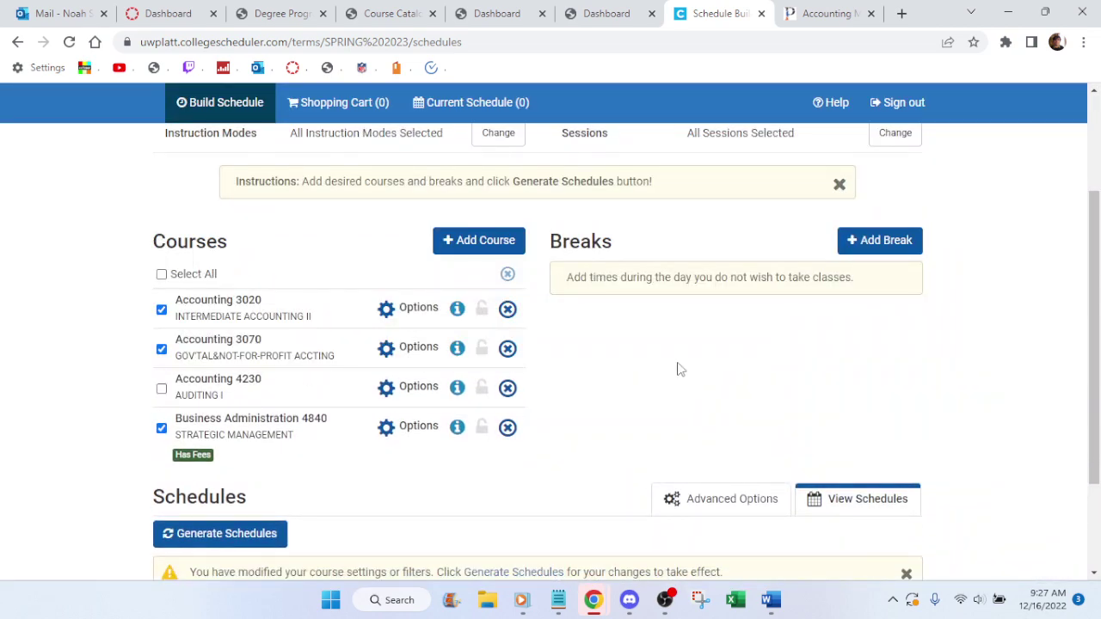
- Consult the degree requirements notes in Notepad, then re-include Accounting 4230 (Auditing I) in the schedule builder
{"action": "left_click", "coordinate": [559, 600]}
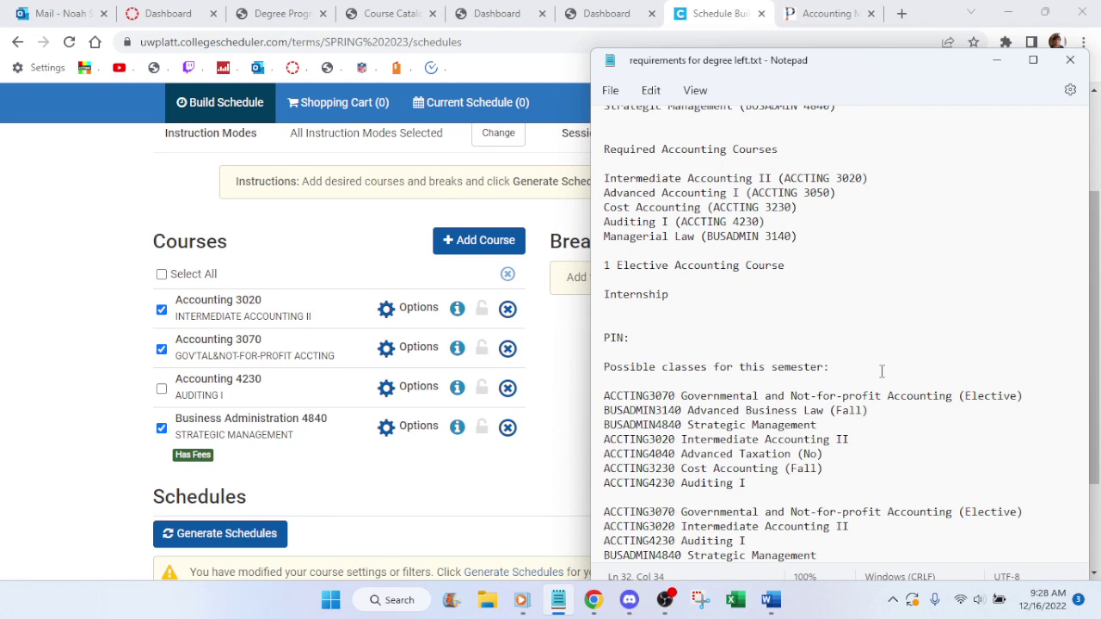
{"action": "left_click", "coordinate": [683, 8]}
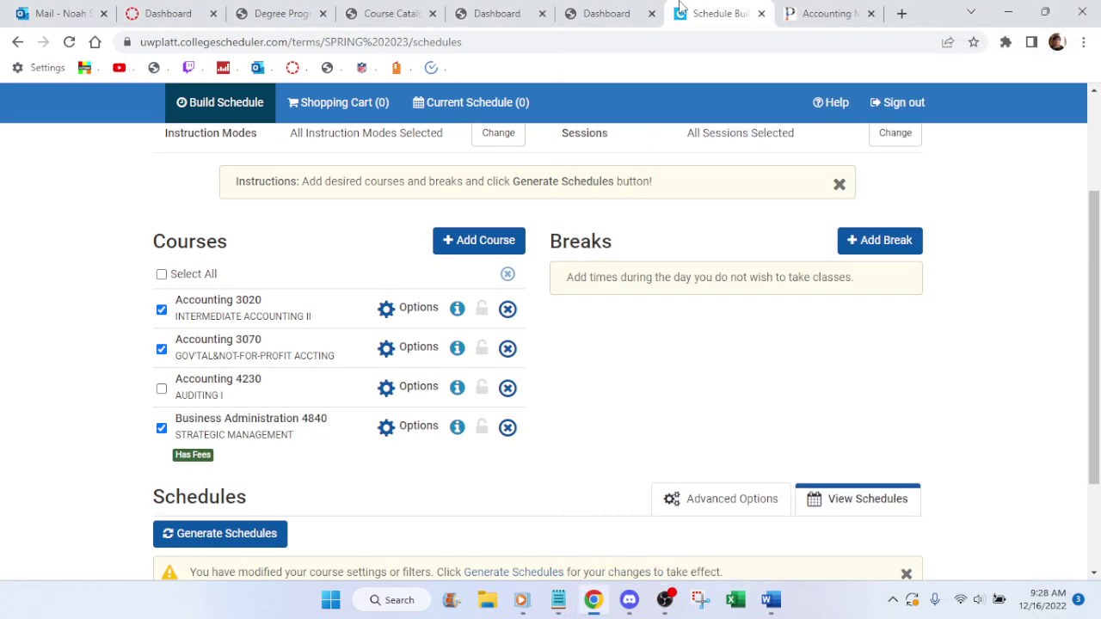
{"action": "left_click", "coordinate": [162, 388]}
- Read the degree requirements notes in a maximized Notepad window, then return to the Schedules section of the schedule builder
{"action": "left_click", "coordinate": [559, 600]}
{"action": "left_click", "coordinate": [1033, 60]}
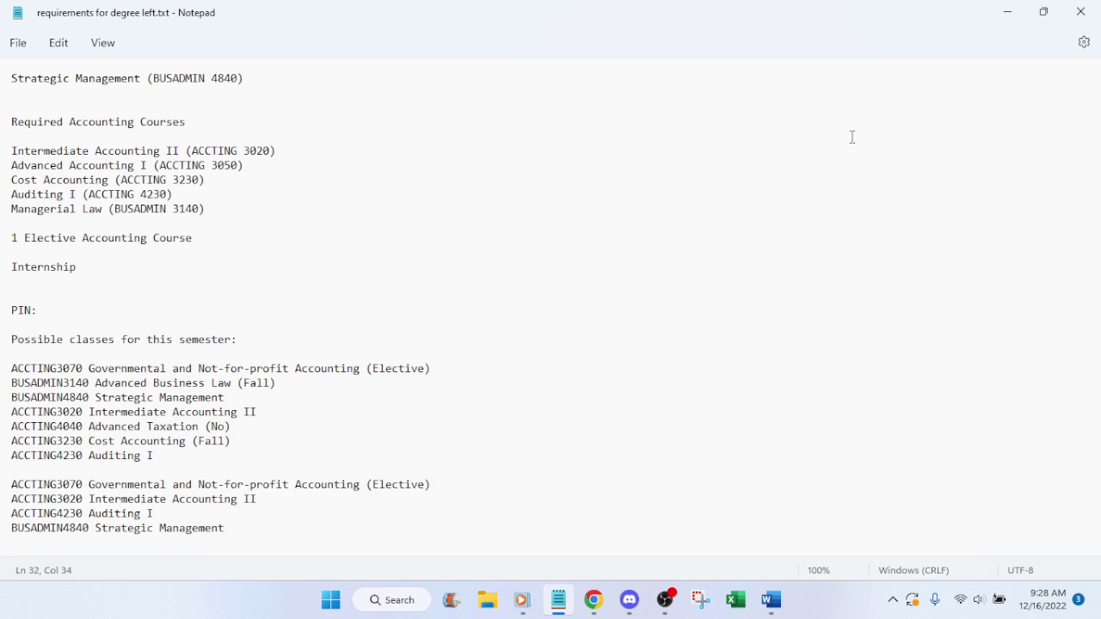
{"action": "left_click", "coordinate": [1008, 12]}
{"action": "scroll", "coordinate": [614, 334], "scroll_direction": "down", "scroll_amount": 2}
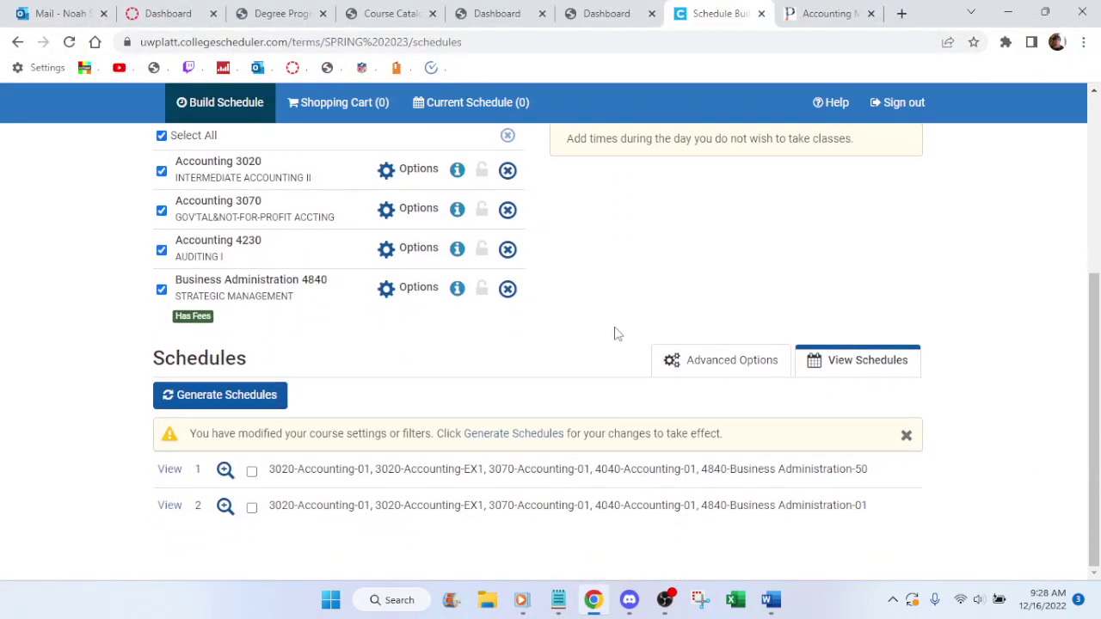
- View the first potential schedule and read through its course sections, then return to the course list
{"action": "left_click", "coordinate": [170, 471]}
{"action": "scroll", "coordinate": [781, 348], "scroll_direction": "down", "scroll_amount": 3}
{"action": "scroll", "coordinate": [781, 347], "scroll_direction": "up", "scroll_amount": 3}
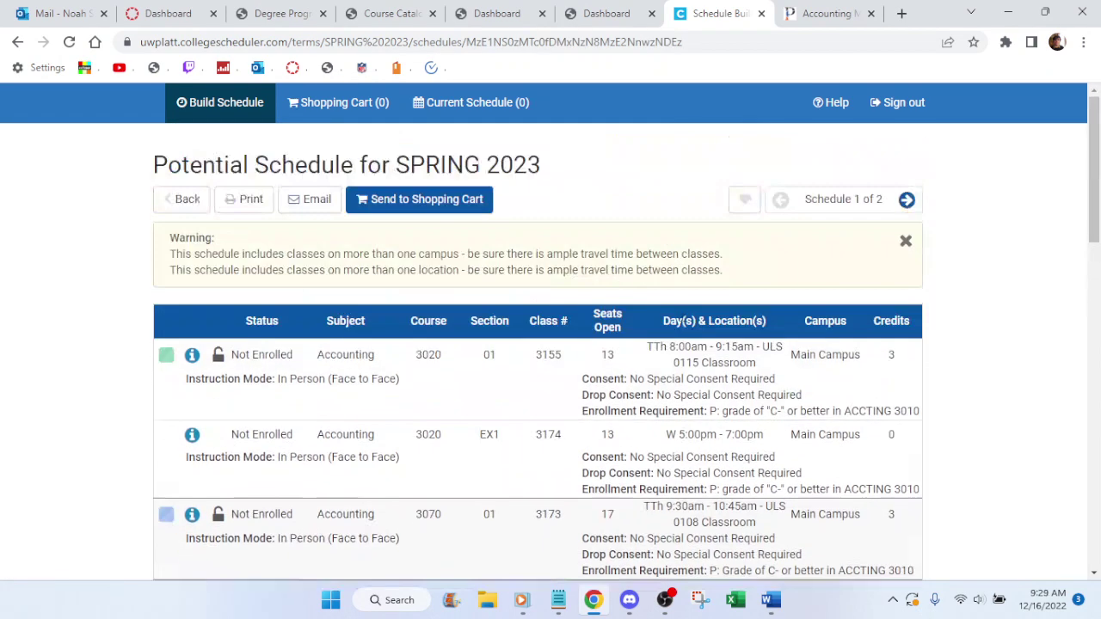
{"action": "scroll", "coordinate": [422, 301], "scroll_direction": "down", "scroll_amount": 3}
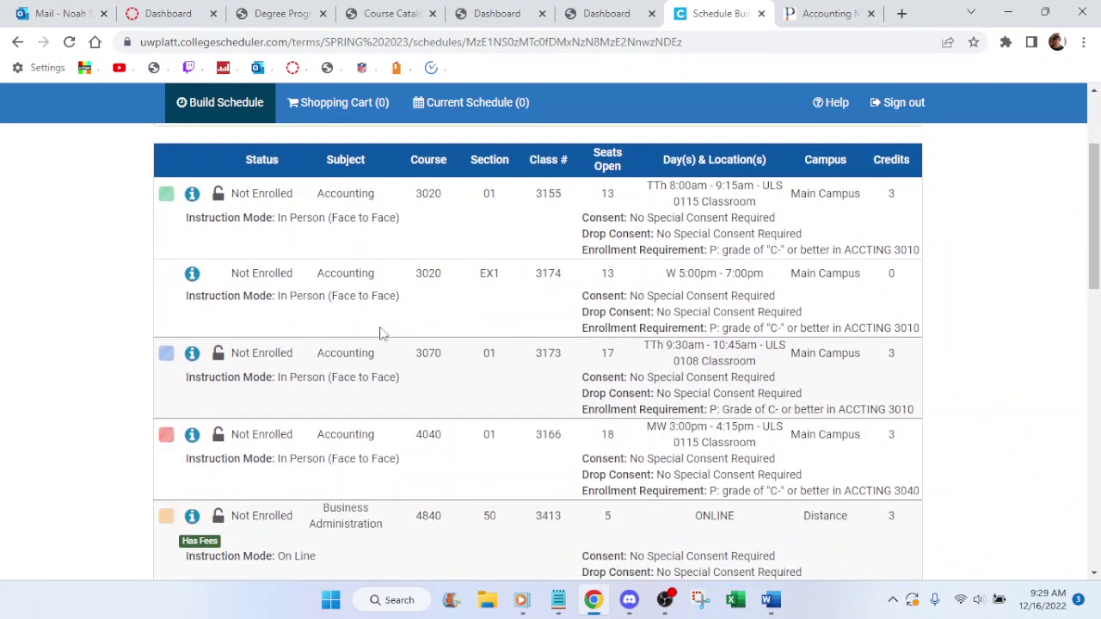
{"action": "scroll", "coordinate": [404, 295], "scroll_direction": "up", "scroll_amount": 3}
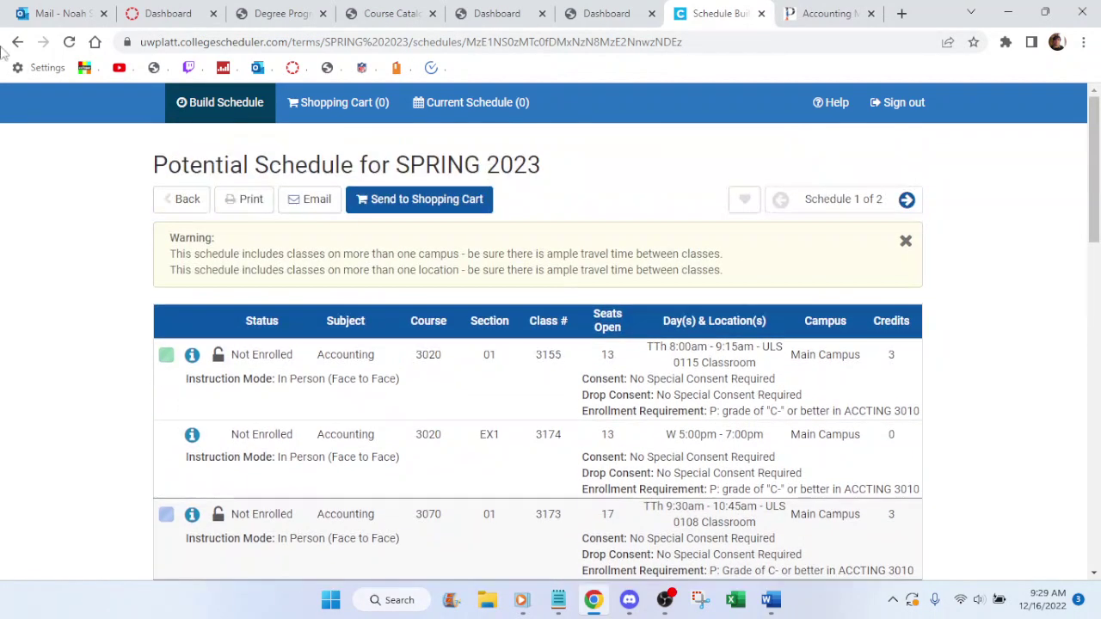
{"action": "left_click", "coordinate": [187, 201]}
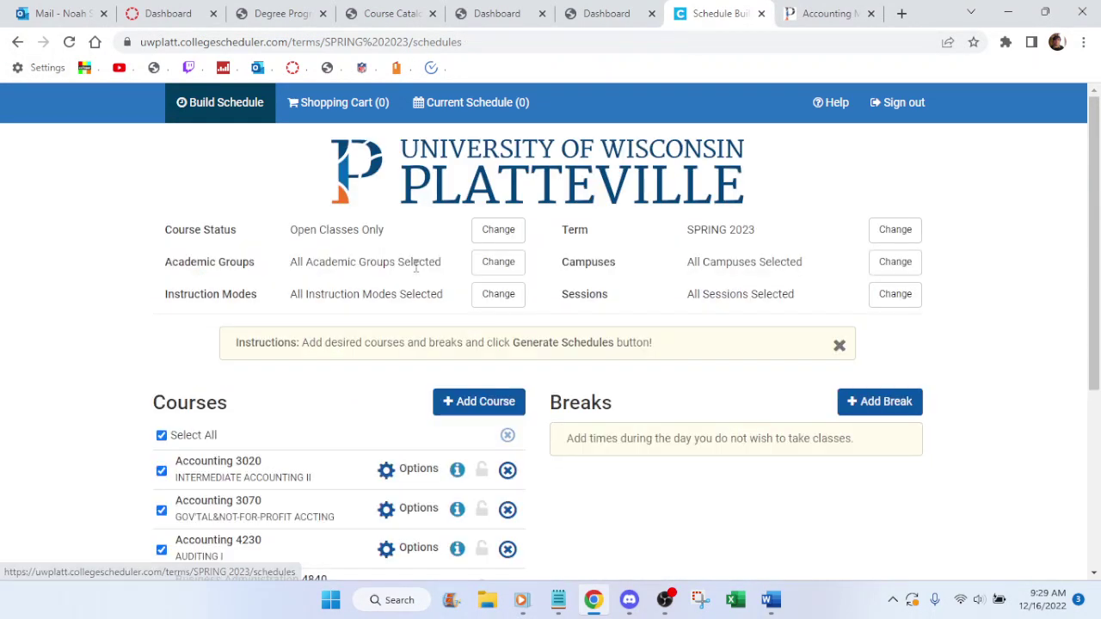
- Check the selected courses, then reopen the first potential schedule and reread its sections through Business Administration 4840
{"action": "scroll", "coordinate": [388, 288], "scroll_direction": "down", "scroll_amount": 2}
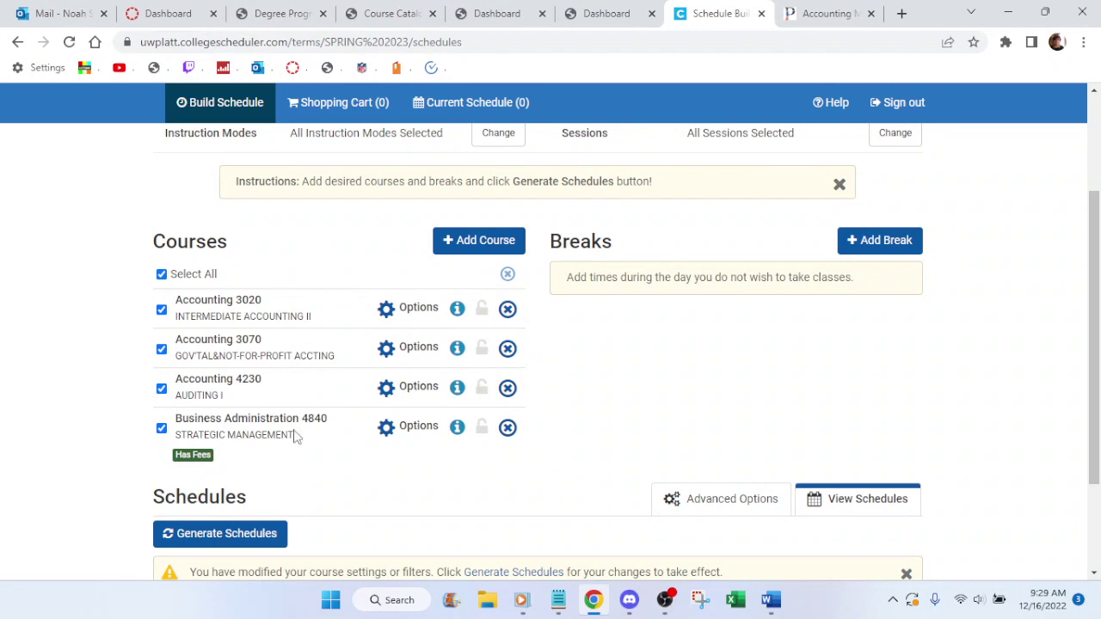
{"action": "scroll", "coordinate": [296, 436], "scroll_direction": "down", "scroll_amount": 1}
{"action": "left_click", "coordinate": [170, 528]}
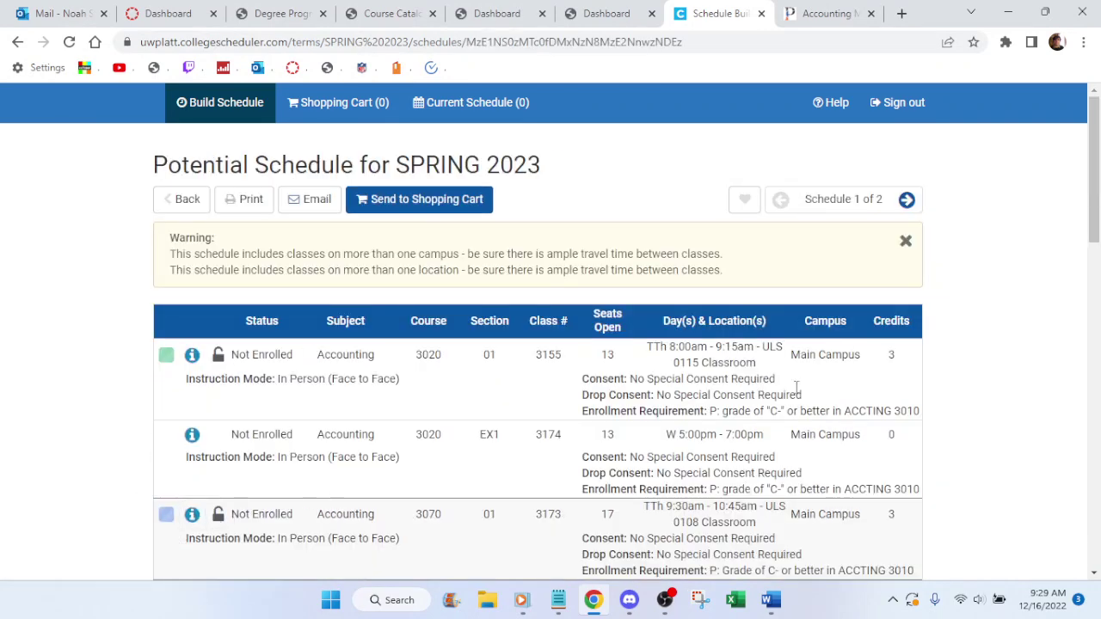
{"action": "scroll", "coordinate": [737, 344], "scroll_direction": "down", "scroll_amount": 5}
{"action": "scroll", "coordinate": [852, 390], "scroll_direction": "up", "scroll_amount": 2}
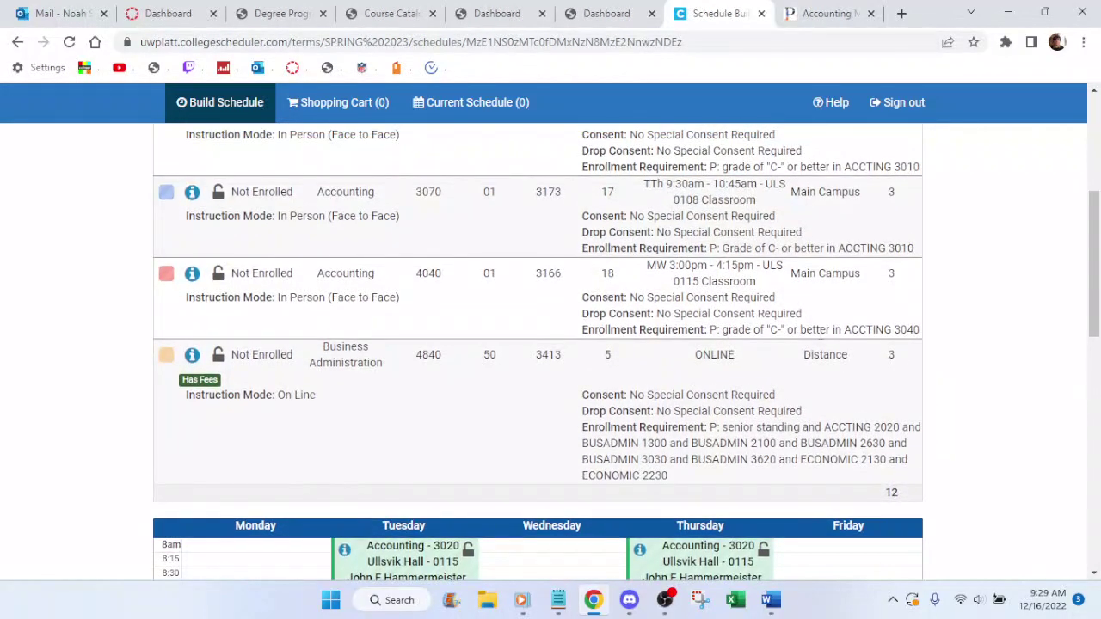
{"action": "scroll", "coordinate": [719, 354], "scroll_direction": "up", "scroll_amount": 1}
{"action": "scroll", "coordinate": [719, 355], "scroll_direction": "up", "scroll_amount": 4}
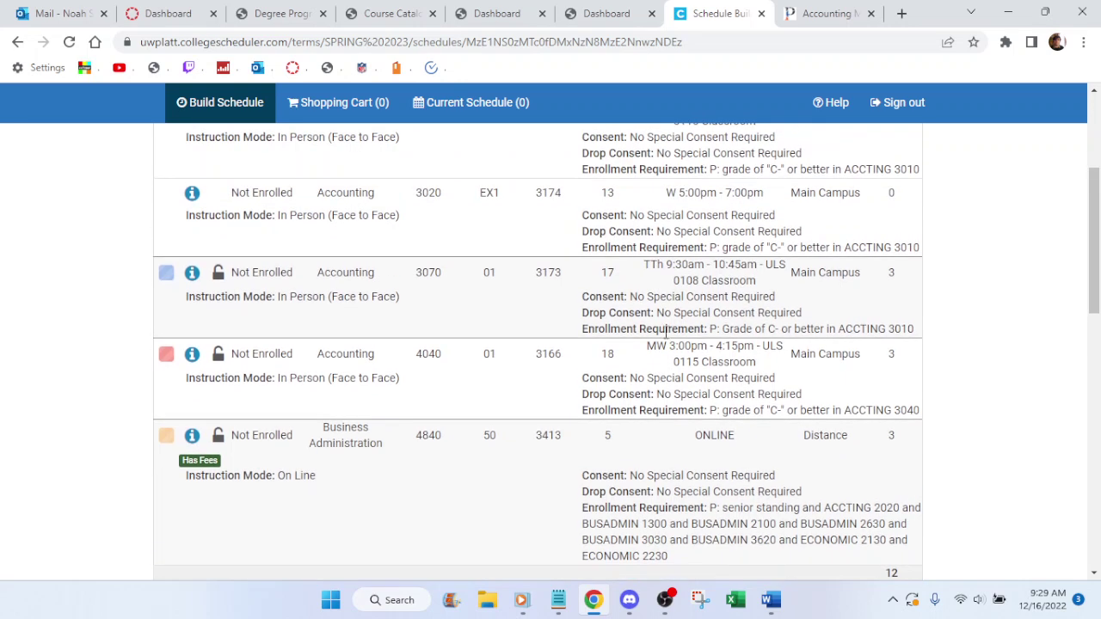
- Compare the first and second potential schedules by switching between them repeatedly, dismissing the campus travel-time warning
{"action": "left_click", "coordinate": [903, 198]}
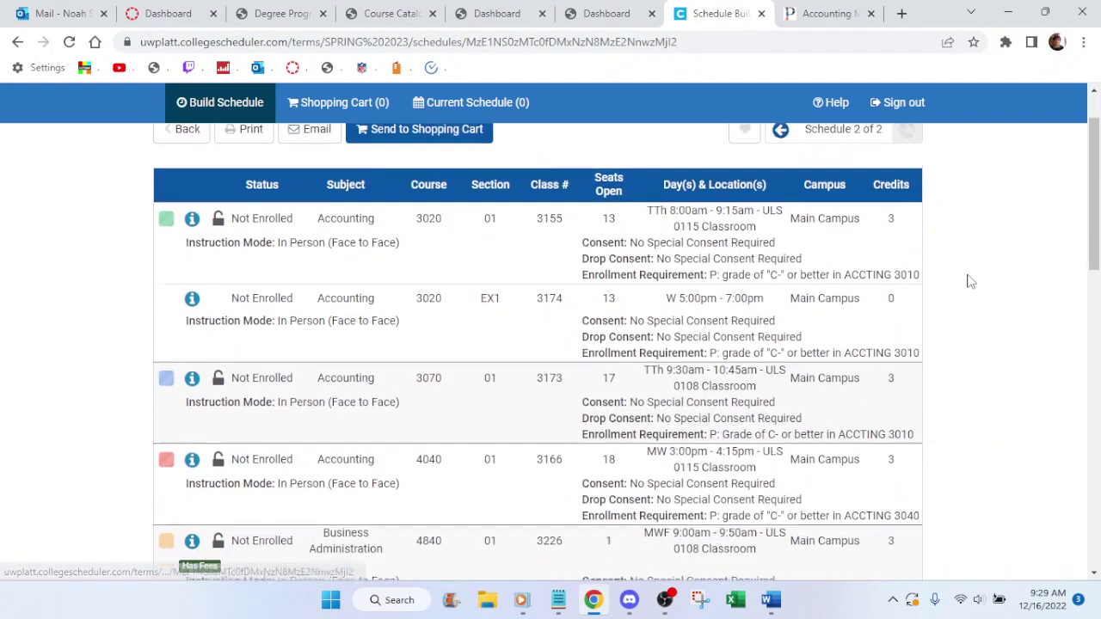
{"action": "mouse_move", "coordinate": [1097, 203]}
{"action": "left_mouse_down"}
{"action": "mouse_move", "coordinate": [1098, 250]}
{"action": "mouse_move", "coordinate": [1098, 219]}
{"action": "left_mouse_up"}
{"action": "left_click", "coordinate": [780, 146]}
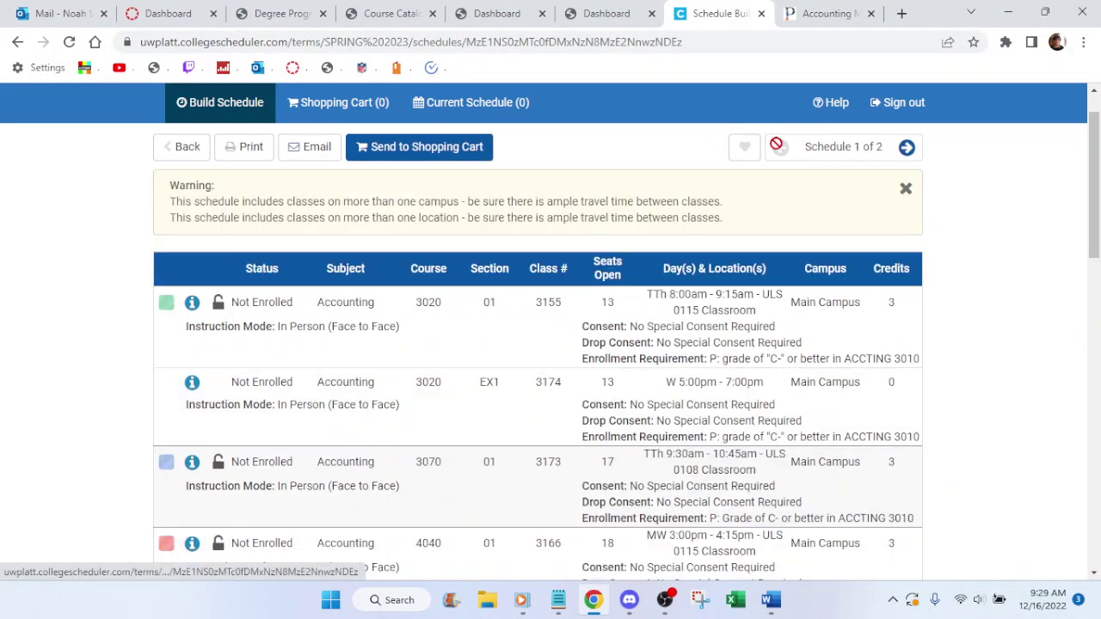
{"action": "left_click", "coordinate": [907, 147]}
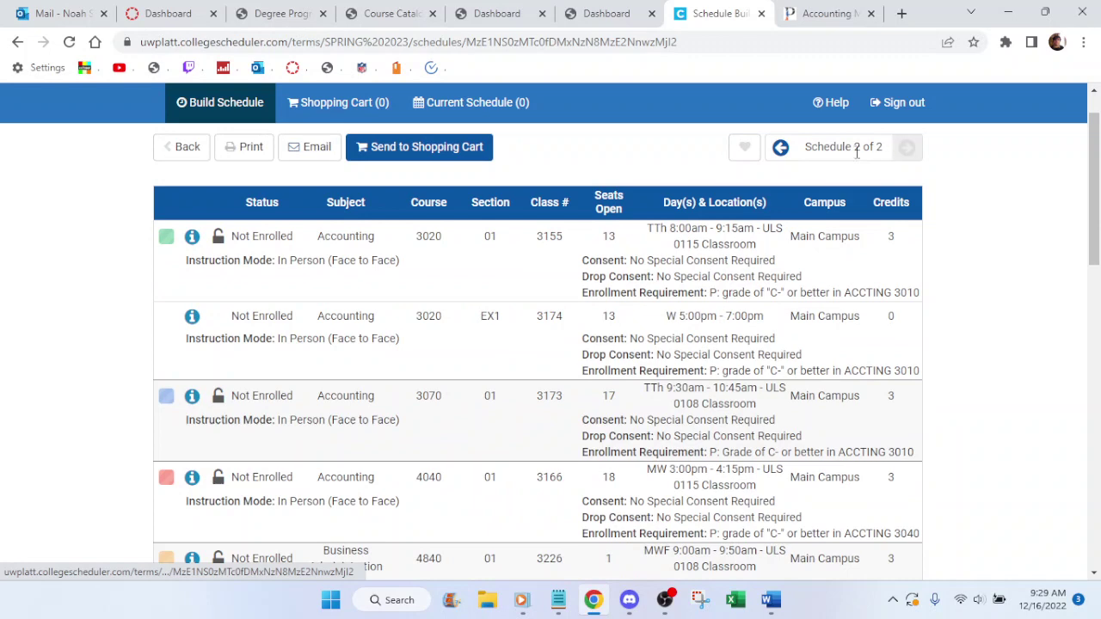
{"action": "left_click", "coordinate": [782, 148]}
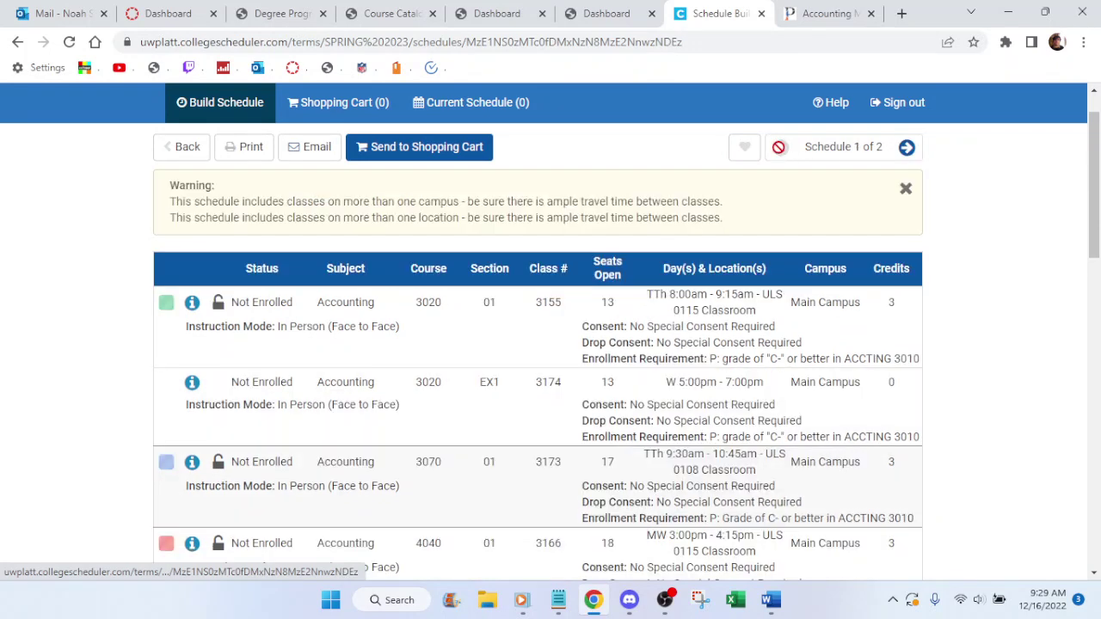
{"action": "left_click", "coordinate": [902, 187]}
{"action": "left_click", "coordinate": [907, 147]}
{"action": "left_click", "coordinate": [781, 148]}
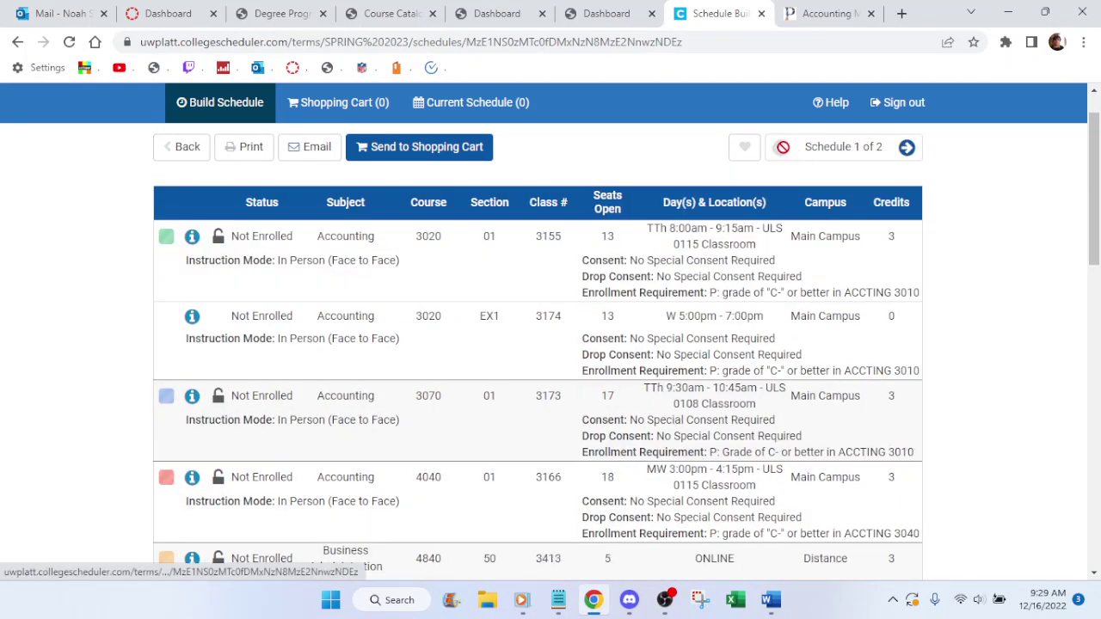
{"action": "left_click", "coordinate": [906, 147]}
{"action": "left_click", "coordinate": [781, 147]}
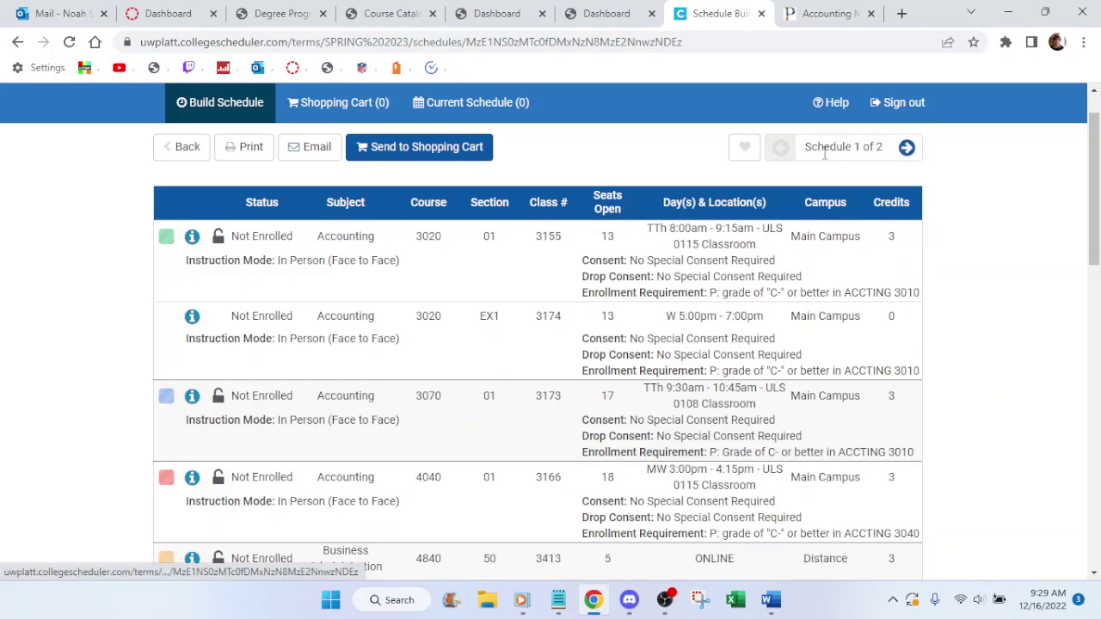
{"action": "left_click", "coordinate": [907, 147]}
{"action": "left_click", "coordinate": [781, 147]}
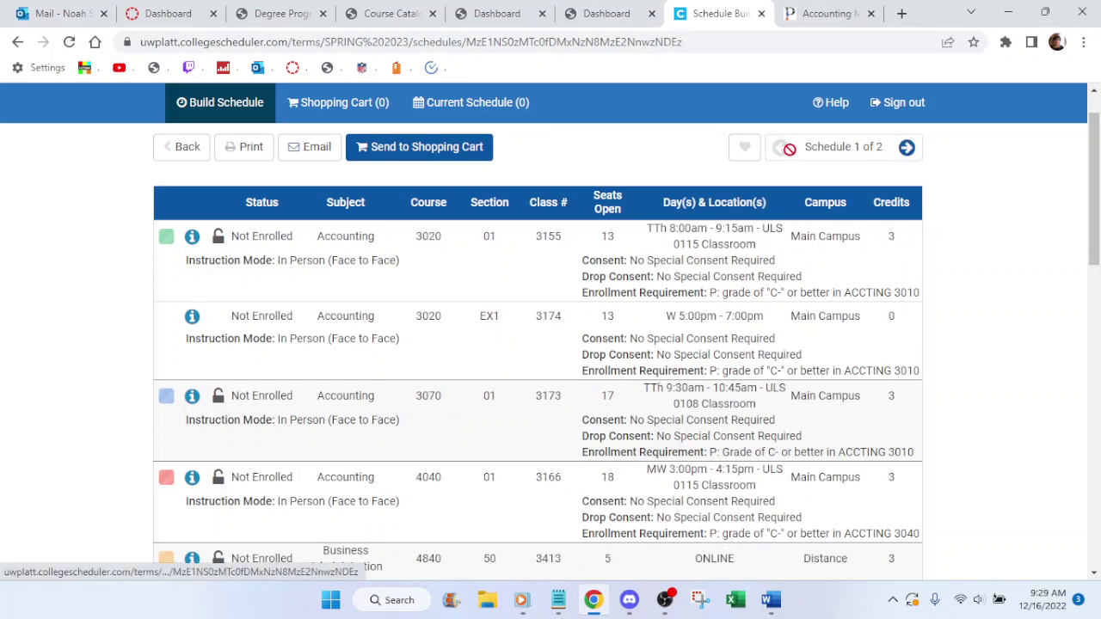
{"action": "left_click", "coordinate": [907, 148]}
{"action": "left_click", "coordinate": [781, 147]}
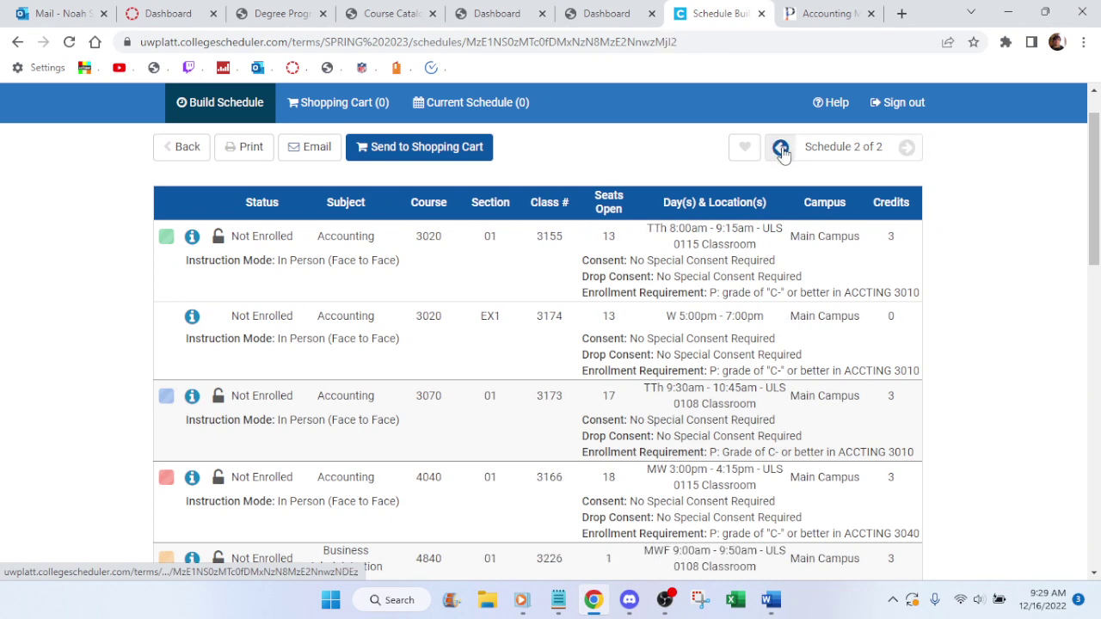
- Examine the first potential schedule's weekly calendar, then check the Accounting 4040 section details
{"action": "scroll", "coordinate": [990, 263], "scroll_direction": "down", "scroll_amount": 3}
{"action": "scroll", "coordinate": [969, 258], "scroll_direction": "down", "scroll_amount": 9}
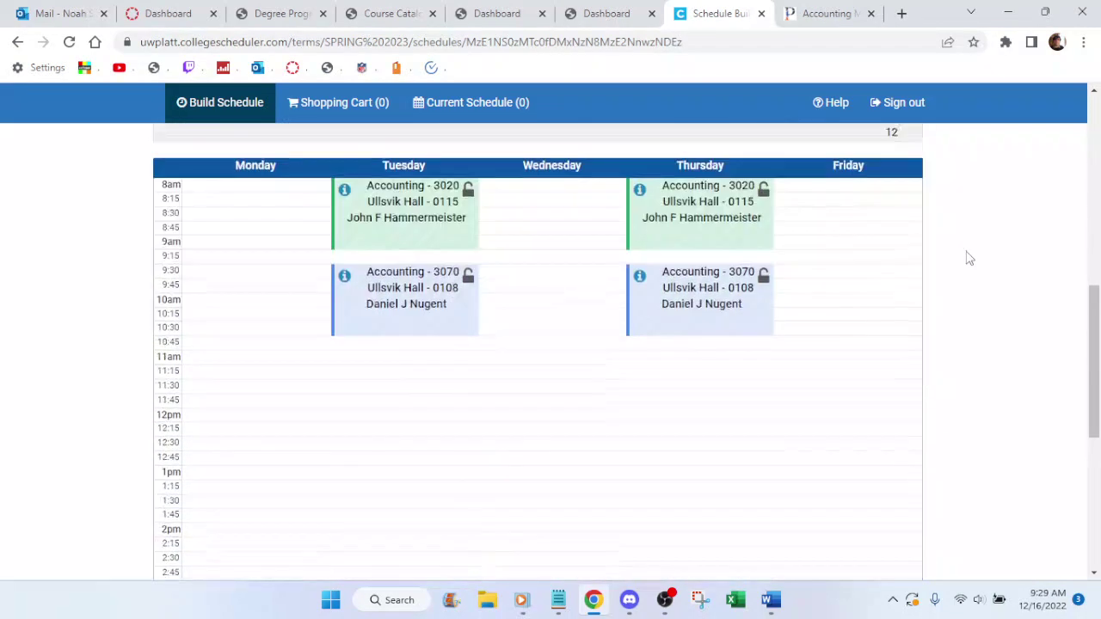
{"action": "scroll", "coordinate": [969, 258], "scroll_direction": "up", "scroll_amount": 6}
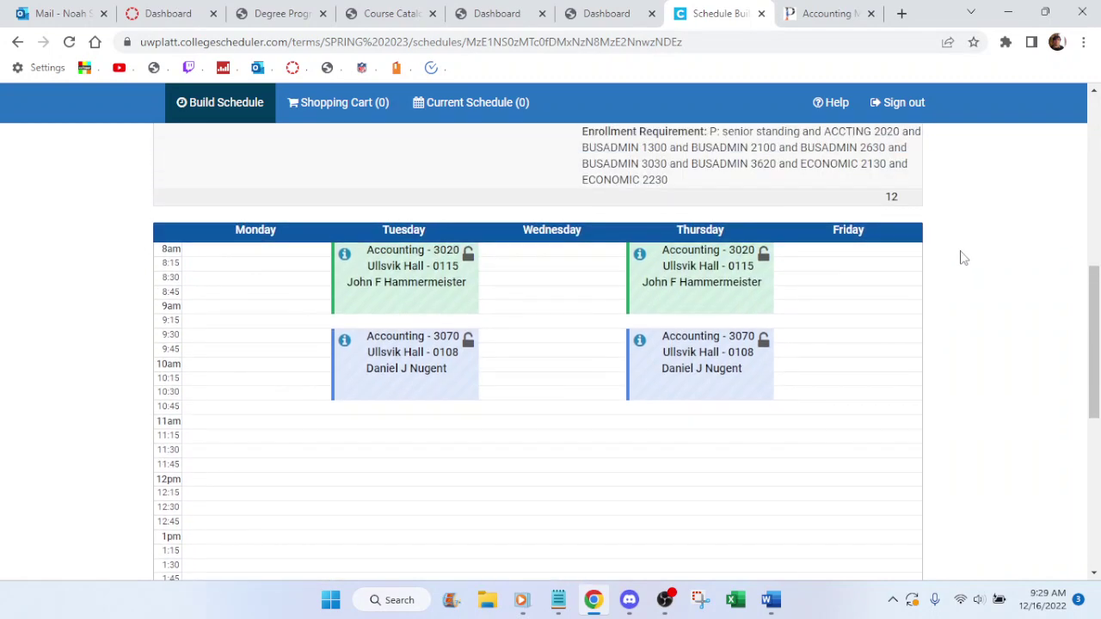
{"action": "scroll", "coordinate": [967, 258], "scroll_direction": "down", "scroll_amount": 3}
{"action": "scroll", "coordinate": [972, 266], "scroll_direction": "up", "scroll_amount": 4}
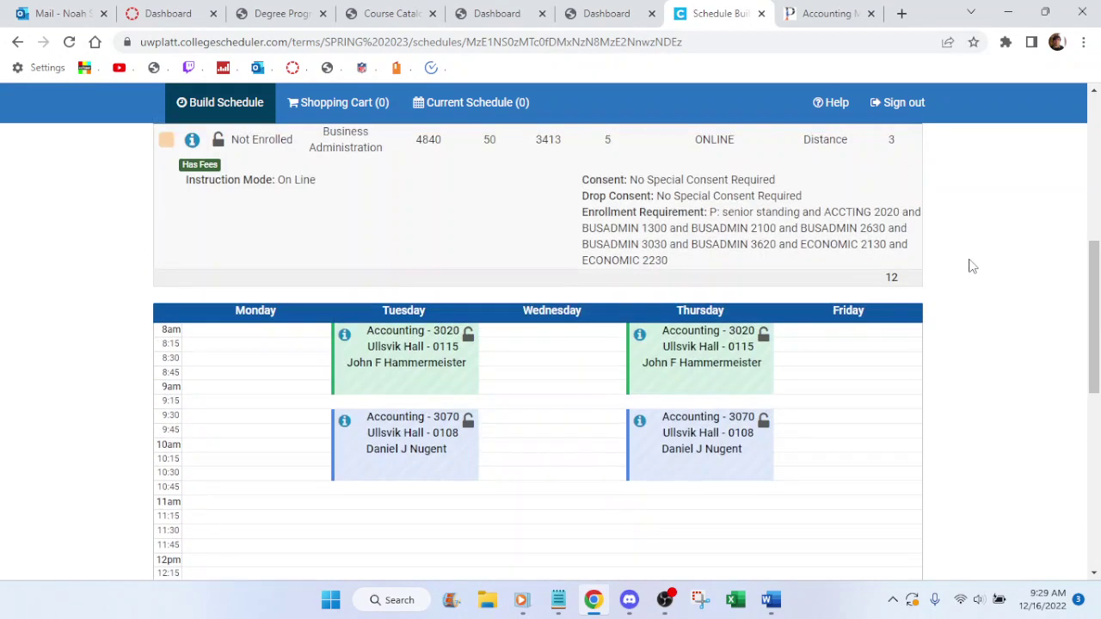
{"action": "scroll", "coordinate": [972, 266], "scroll_direction": "down", "scroll_amount": 6}
{"action": "scroll", "coordinate": [972, 266], "scroll_direction": "up", "scroll_amount": 10}
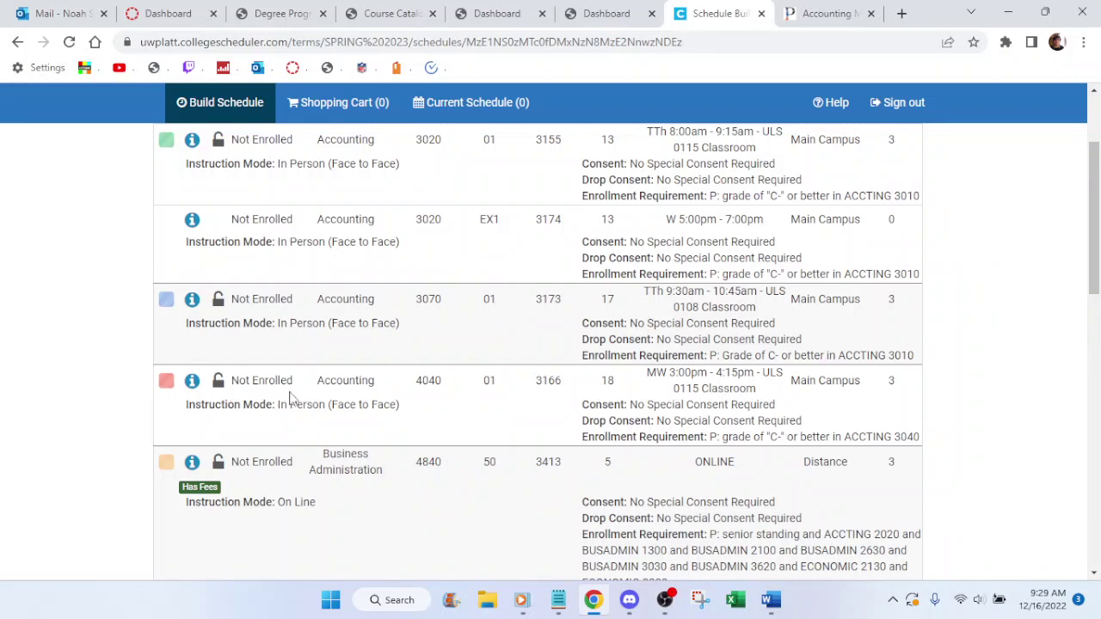
{"action": "left_click", "coordinate": [192, 380]}
- Return to the course list and regenerate the schedules with Accounting 4230 included
{"action": "scroll", "coordinate": [241, 388], "scroll_direction": "up", "scroll_amount": 2}
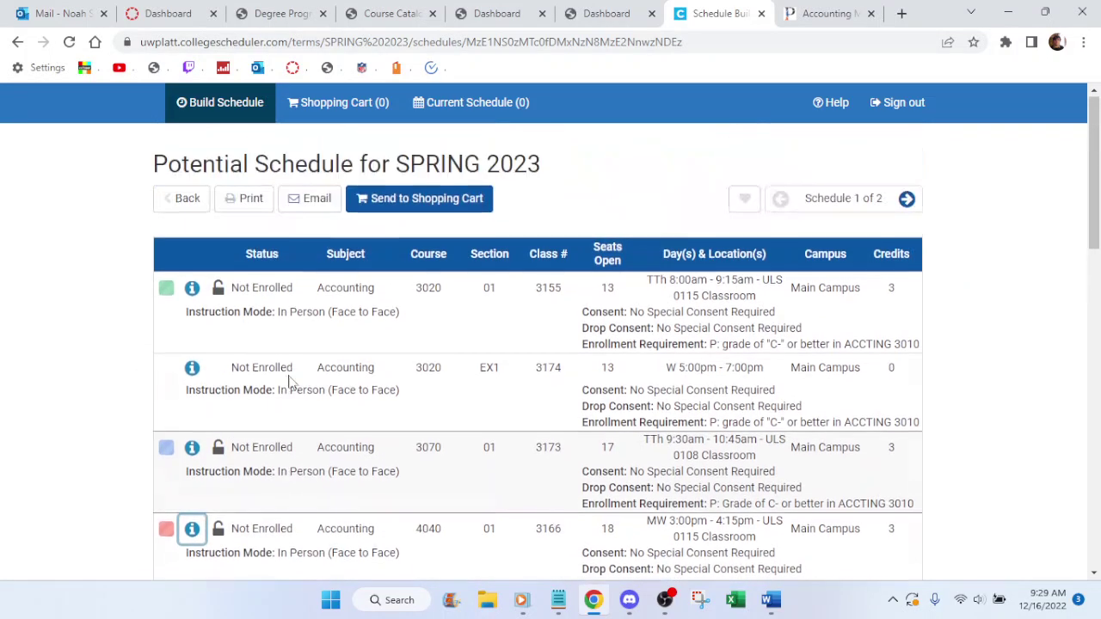
{"action": "left_click", "coordinate": [183, 199]}
{"action": "scroll", "coordinate": [263, 344], "scroll_direction": "down", "scroll_amount": 3}
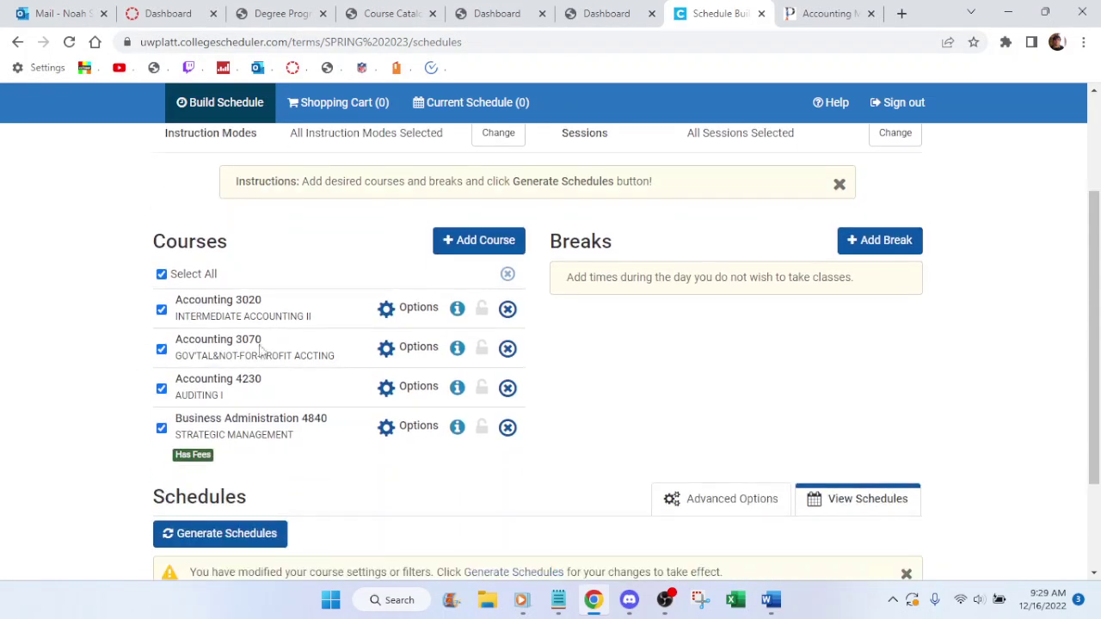
{"action": "scroll", "coordinate": [203, 465], "scroll_direction": "down", "scroll_amount": 1}
{"action": "left_click", "coordinate": [200, 464]}
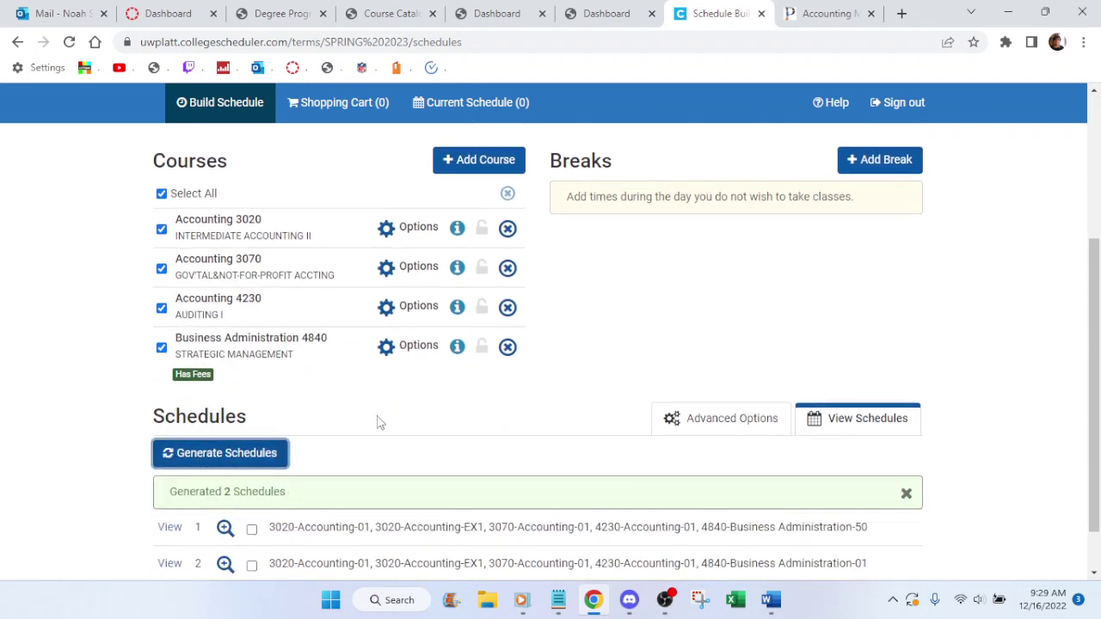
- Compare the two newly generated schedules, then review the first one's weekly calendar
{"action": "scroll", "coordinate": [378, 422], "scroll_direction": "down", "scroll_amount": 1}
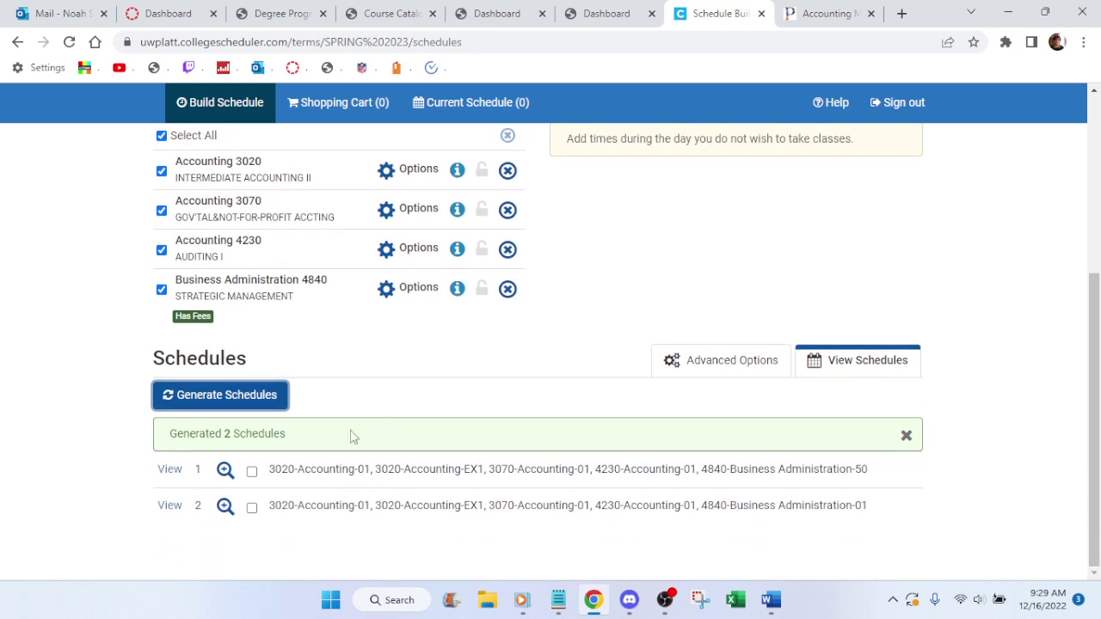
{"action": "left_click", "coordinate": [165, 470]}
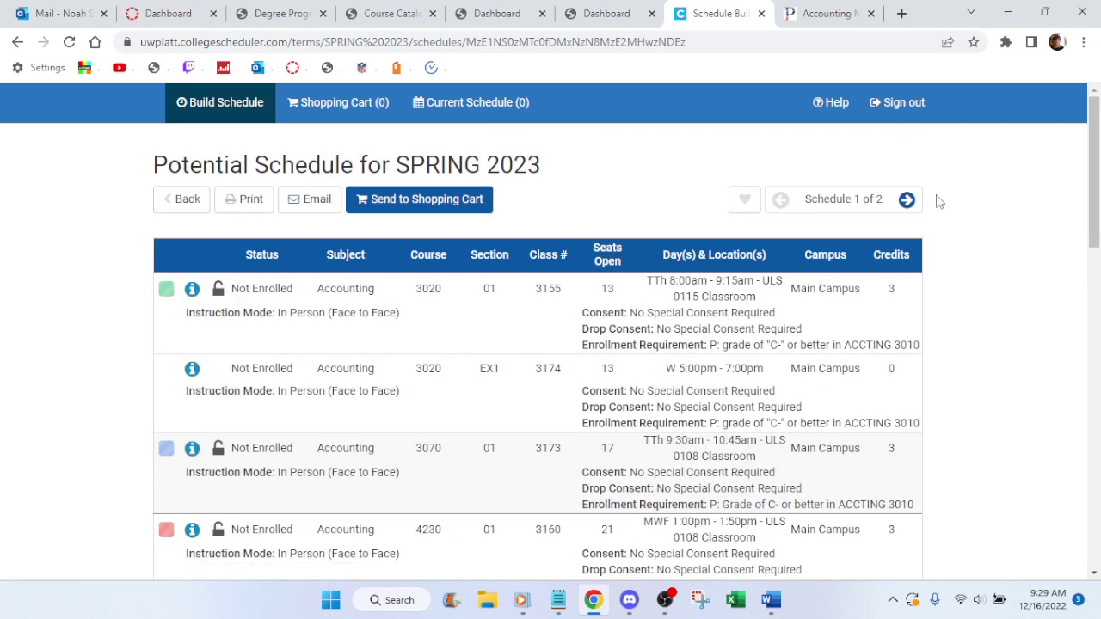
{"action": "left_click", "coordinate": [907, 199]}
{"action": "mouse_move", "coordinate": [1088, 222]}
{"action": "left_mouse_down"}
{"action": "mouse_move", "coordinate": [1089, 266]}
{"action": "mouse_move", "coordinate": [1095, 232]}
{"action": "left_mouse_up"}
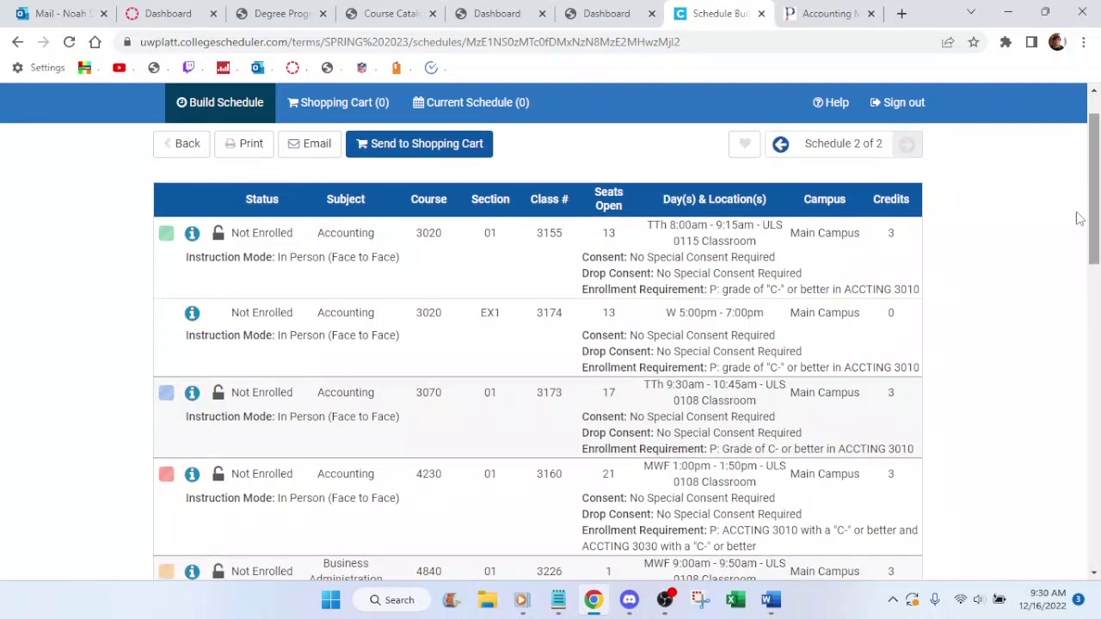
{"action": "left_click", "coordinate": [780, 144]}
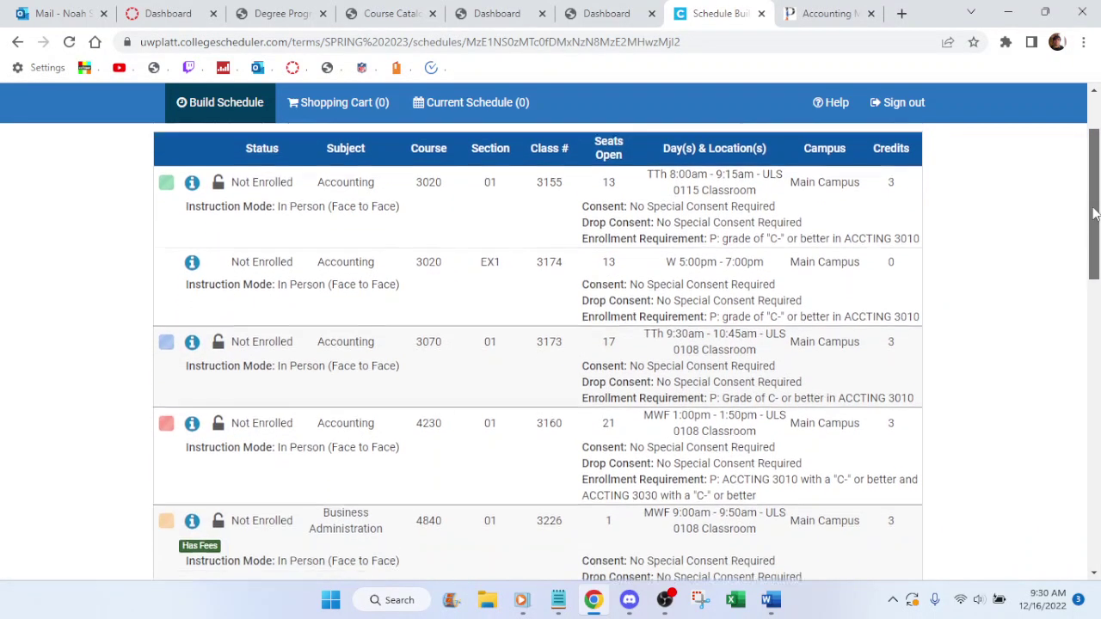
{"action": "left_click_drag", "start_coordinate": [1094, 229], "coordinate": [1099, 488]}
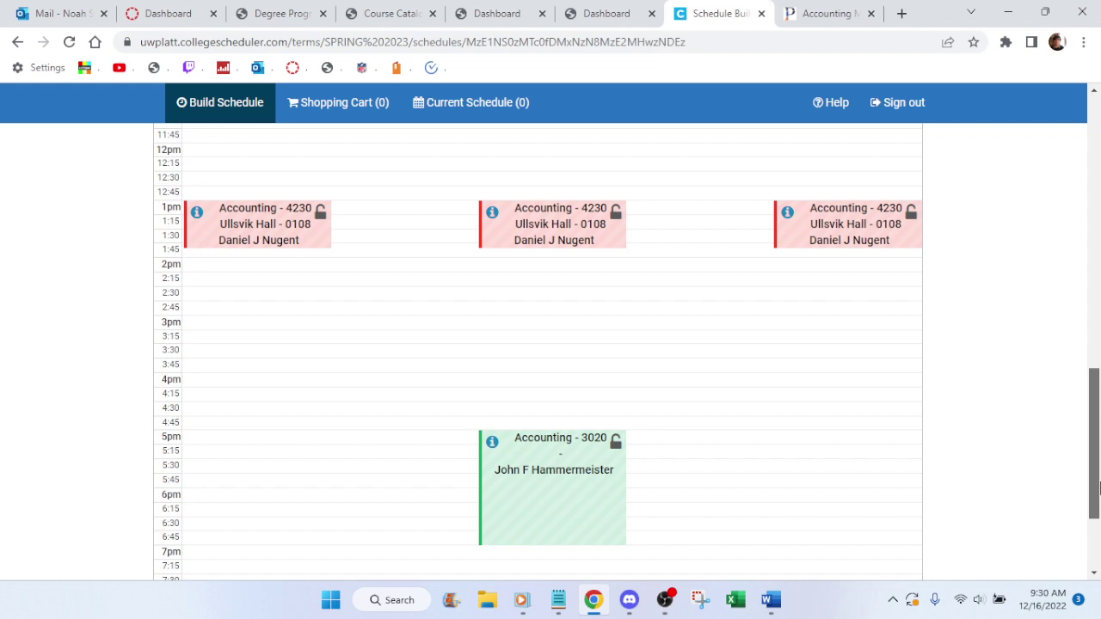
{"action": "left_click_drag", "start_coordinate": [1099, 489], "coordinate": [1097, 206]}
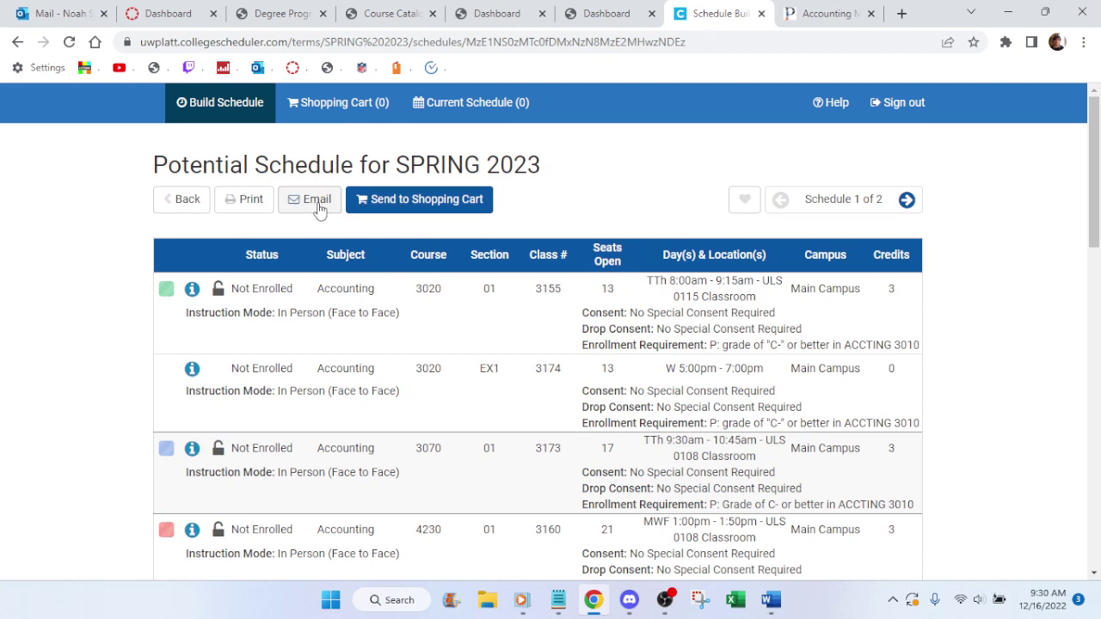
- Preview the first schedule for printing without printing it, then inspect the form for sending it by email and close it
{"action": "left_click", "coordinate": [249, 202]}
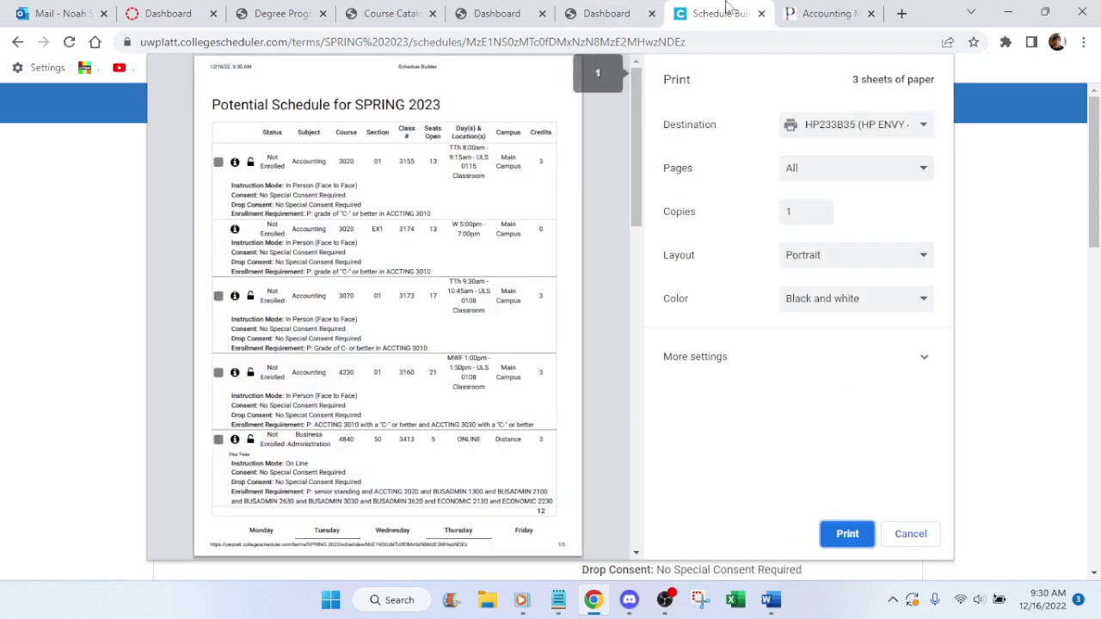
{"action": "left_click", "coordinate": [910, 533]}
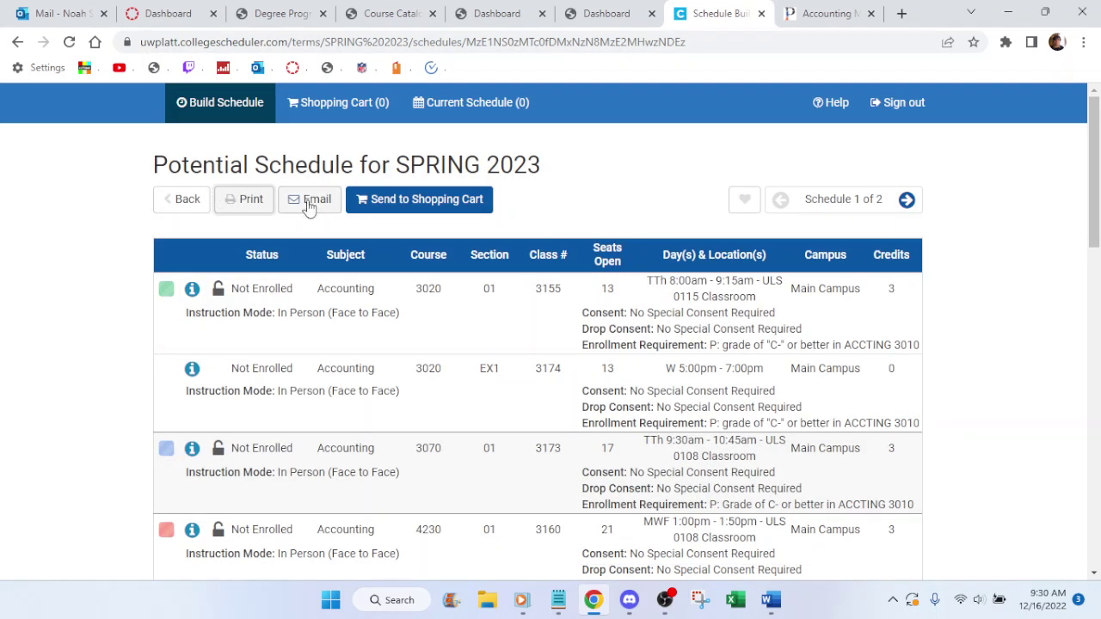
{"action": "left_click", "coordinate": [309, 206]}
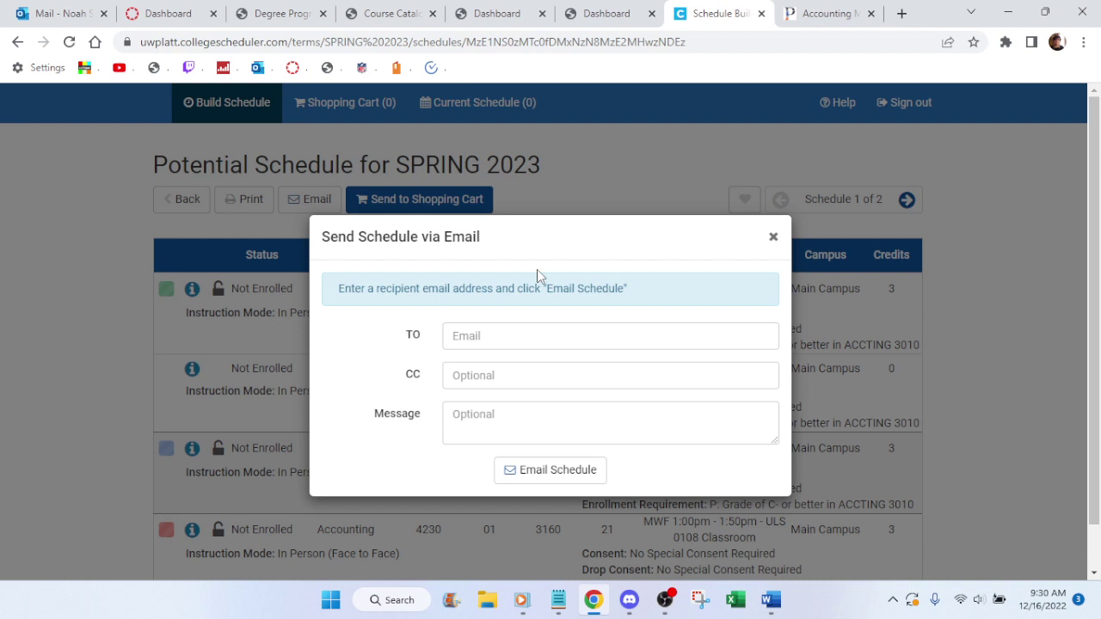
{"action": "left_click", "coordinate": [773, 237]}
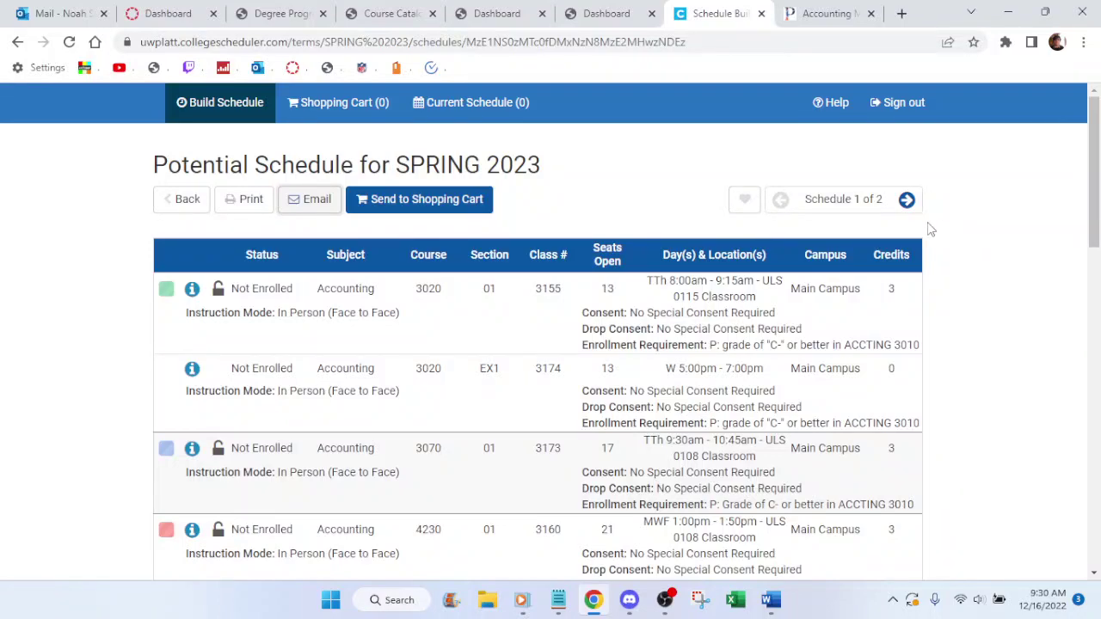
- Start printing the first potential schedule with the destination set to Save as PDF
{"action": "left_click", "coordinate": [234, 201]}
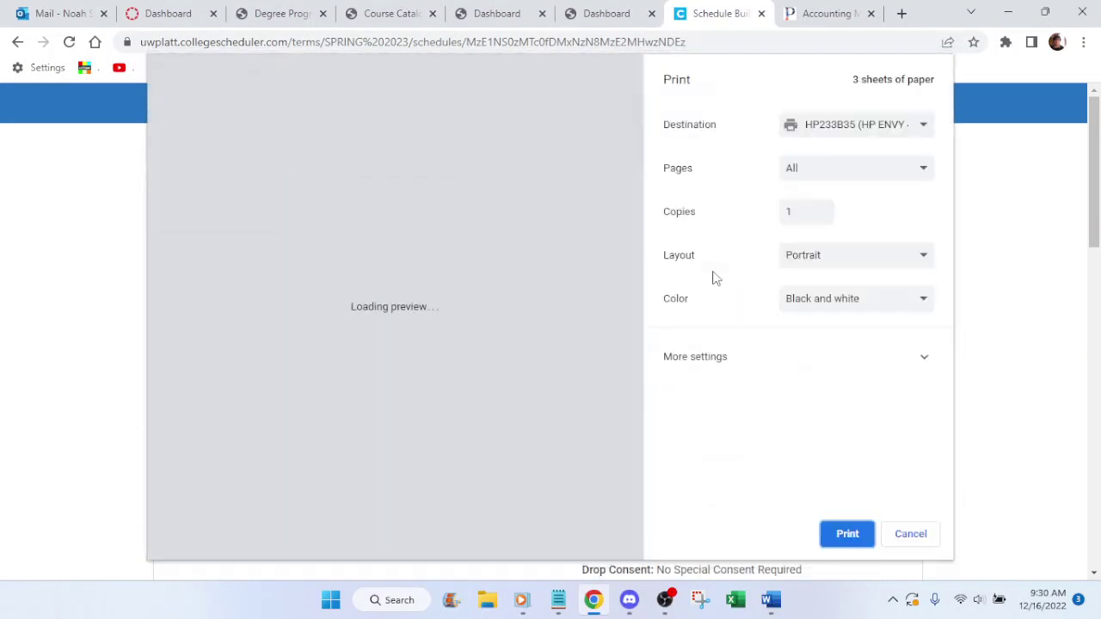
{"action": "left_click", "coordinate": [844, 125]}
{"action": "left_click", "coordinate": [854, 123]}
{"action": "left_click", "coordinate": [854, 123]}
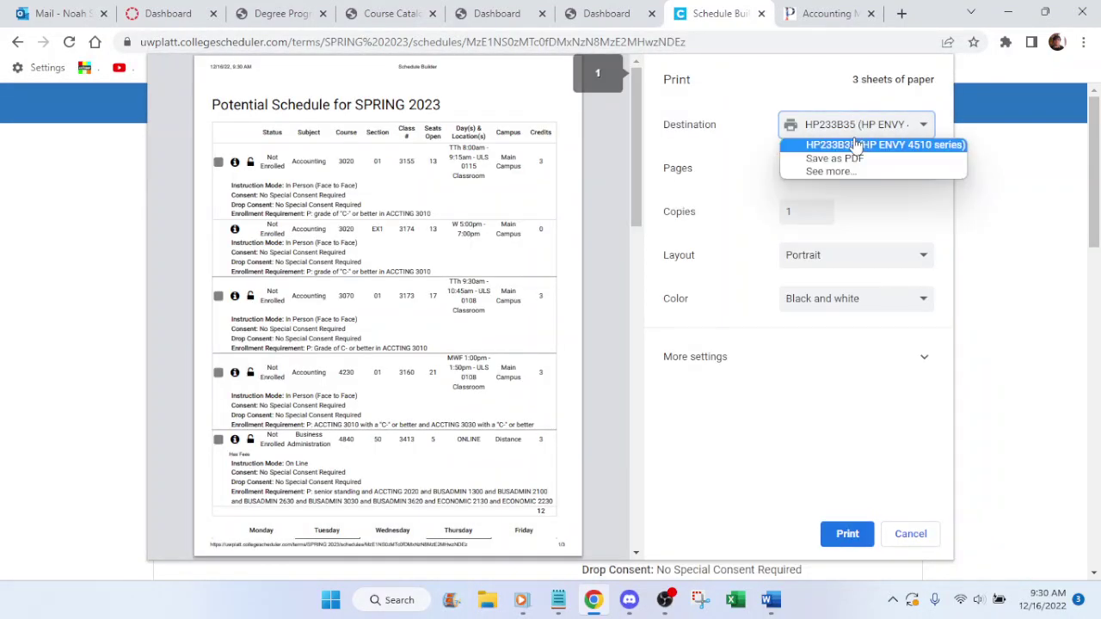
{"action": "left_click", "coordinate": [843, 158]}
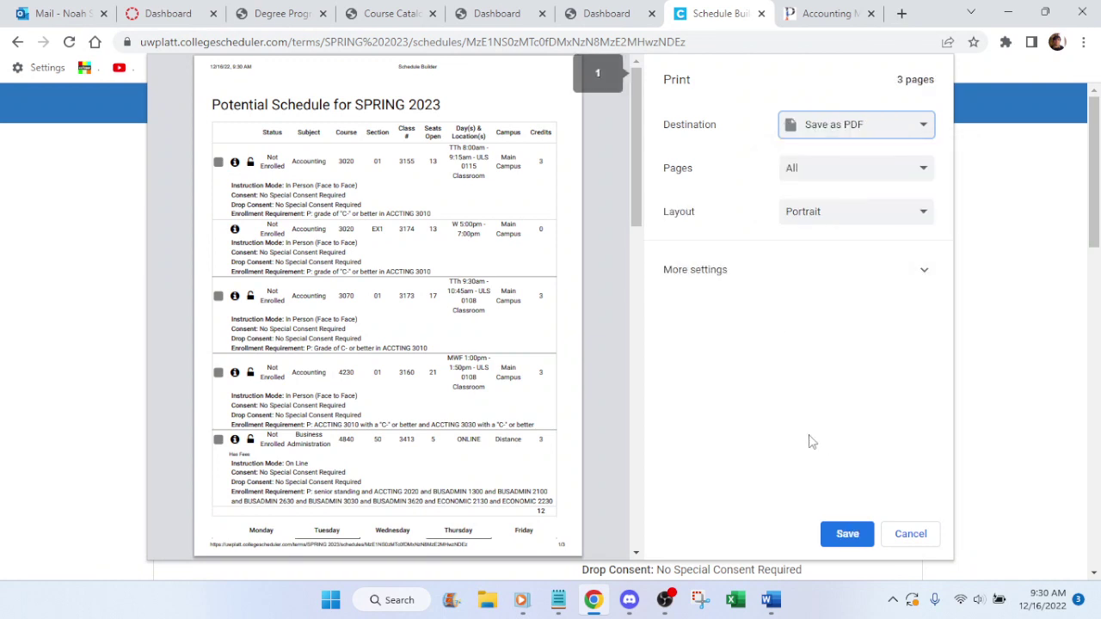
{"action": "left_click", "coordinate": [847, 537]}
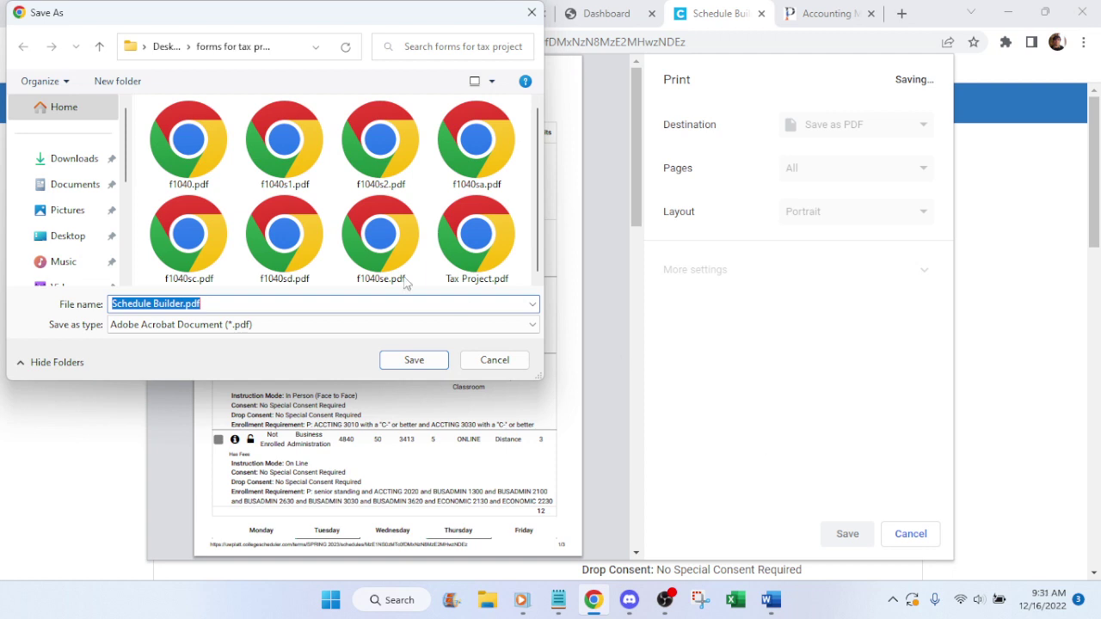
- Save the schedule PDF to the Desktop as "Possible Schedule for Spring 2023"
{"action": "left_click", "coordinate": [67, 244]}
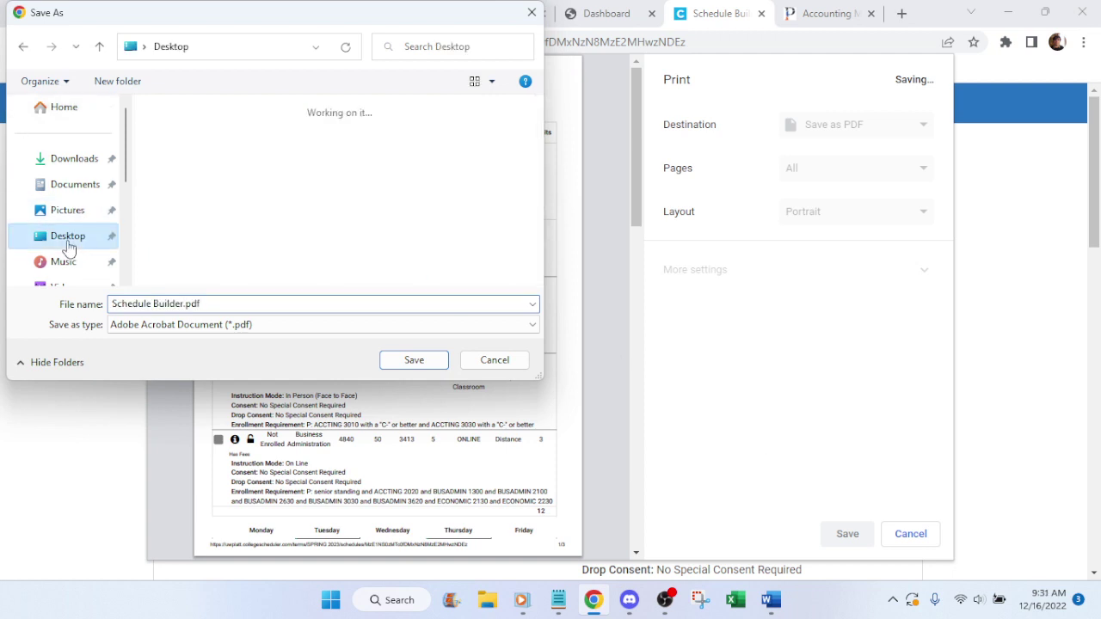
{"action": "left_click", "coordinate": [160, 307]}
{"action": "type", "text": "Schedu"}
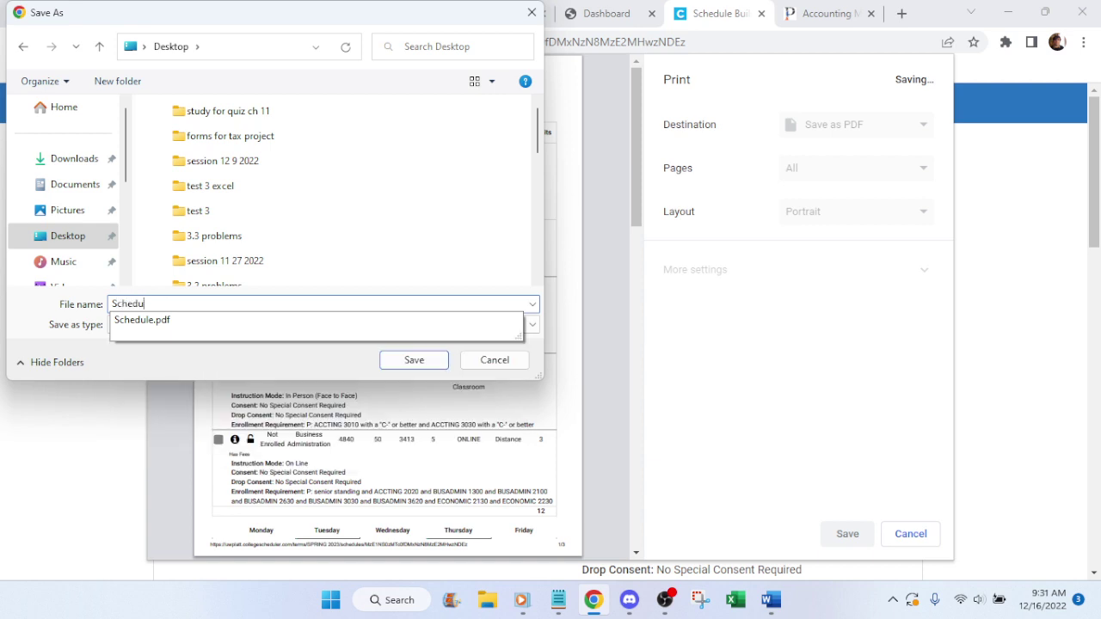
{"action": "key", "text": "BackSpace"}
{"action": "key", "text": "BackSpace"}
{"action": "key", "text": "BackSpace"}
{"action": "key", "text": "BackSpace"}
{"action": "key", "text": "BackSpace"}
{"action": "key", "text": "BackSpace"}
{"action": "type", "text": "Possibl"}
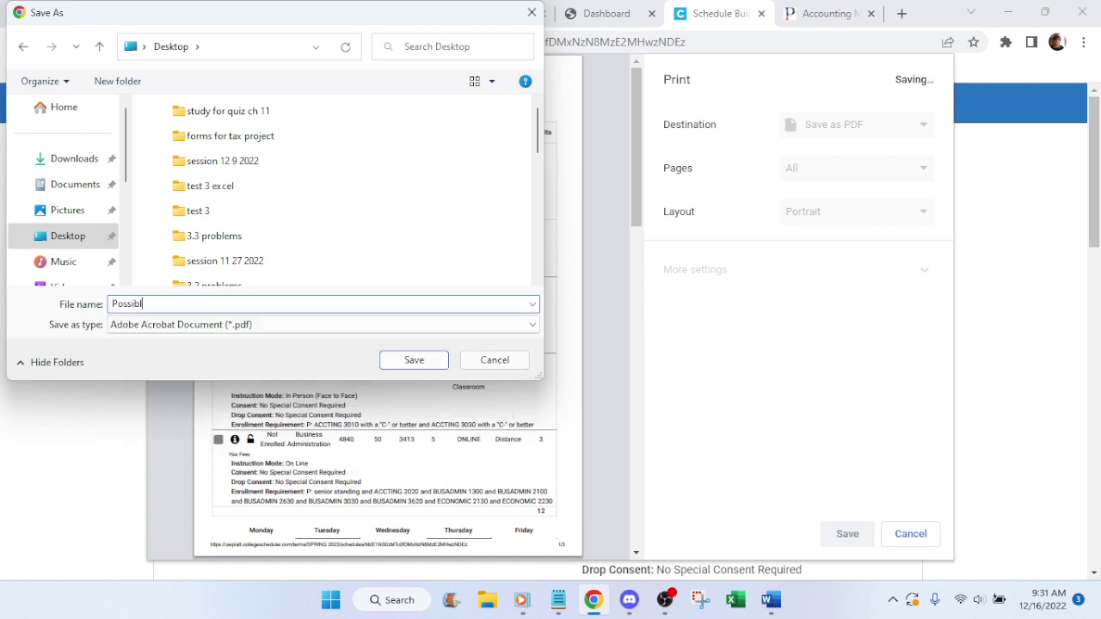
{"action": "type", "text": "e Schedule for Spring 2"}
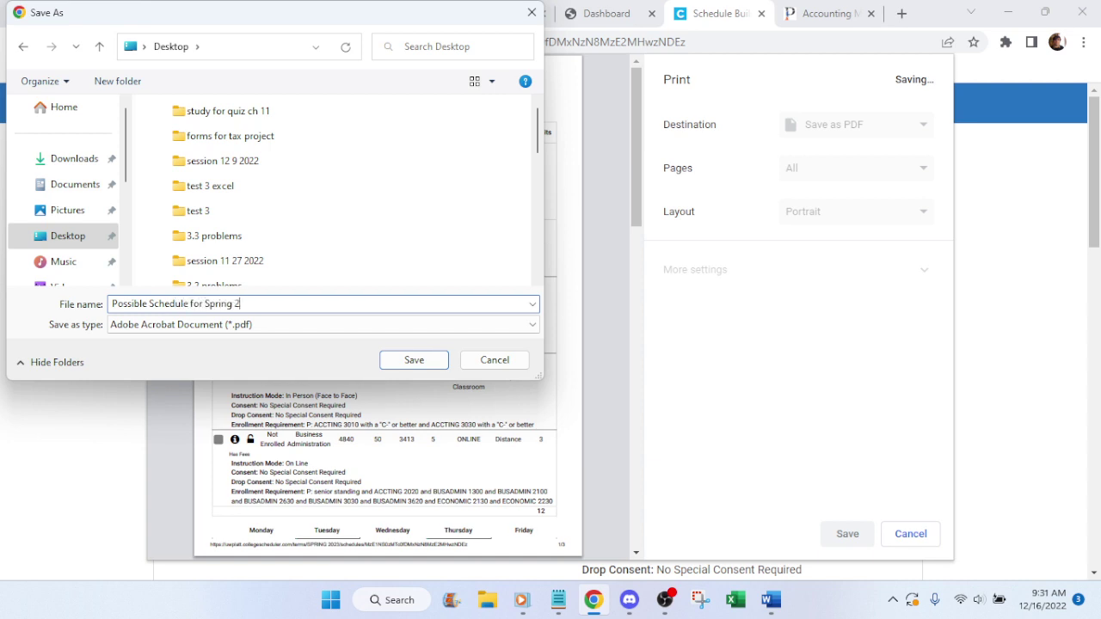
{"action": "type", "text": "023"}
{"action": "key", "text": "Return"}
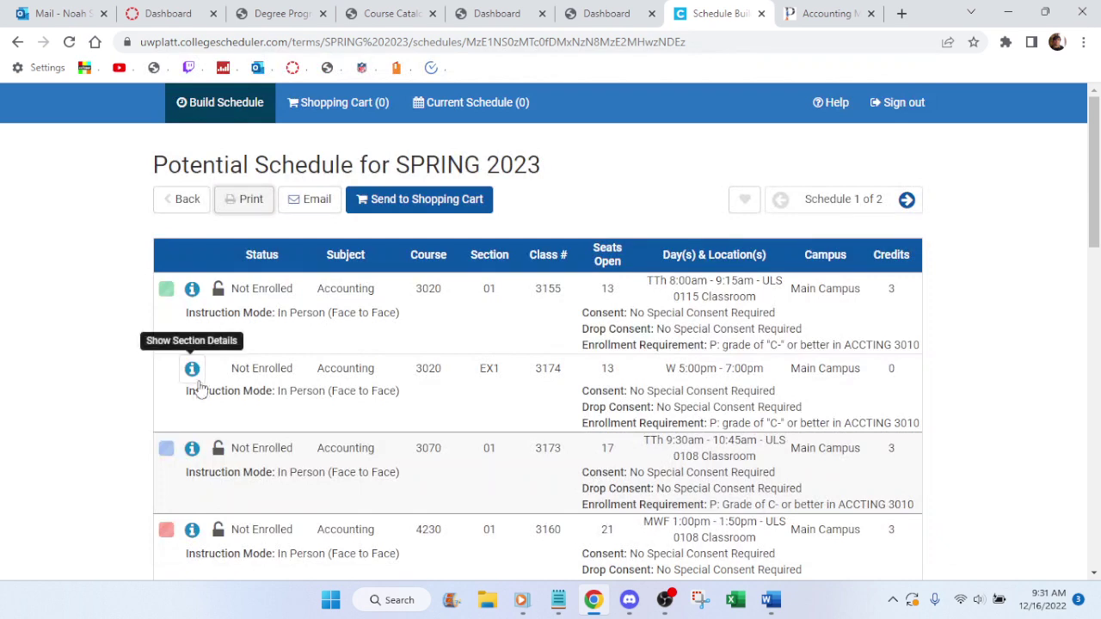
- Open the saved Possible Schedule for Spring 2023 PDF from the desktop and review its course list and weekly calendar
{"action": "key", "text": "super+d"}
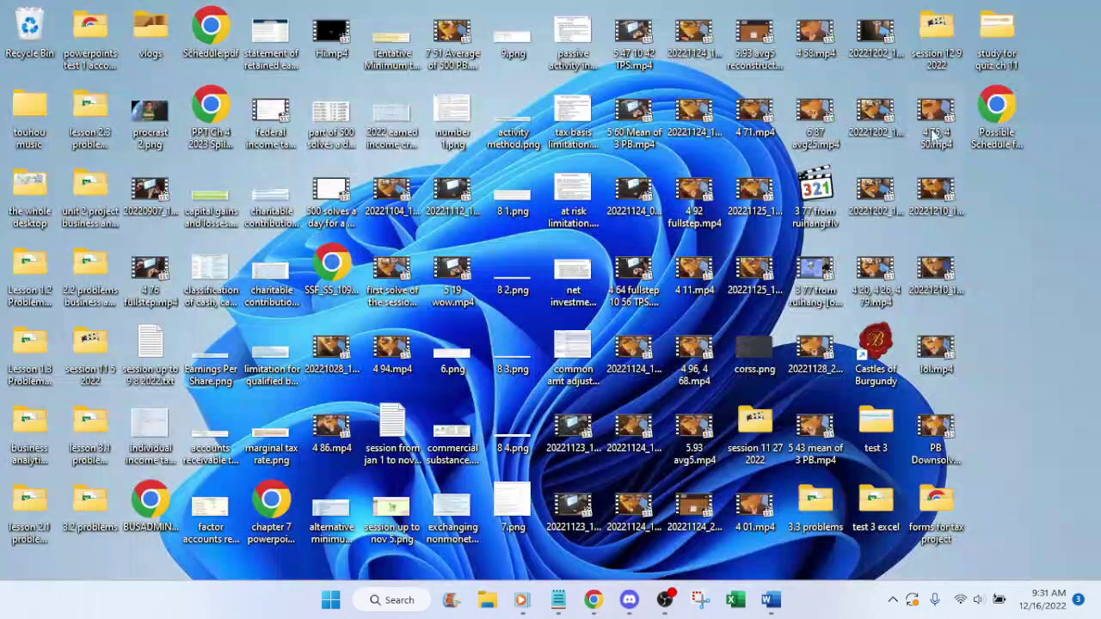
{"action": "double_click", "coordinate": [998, 112]}
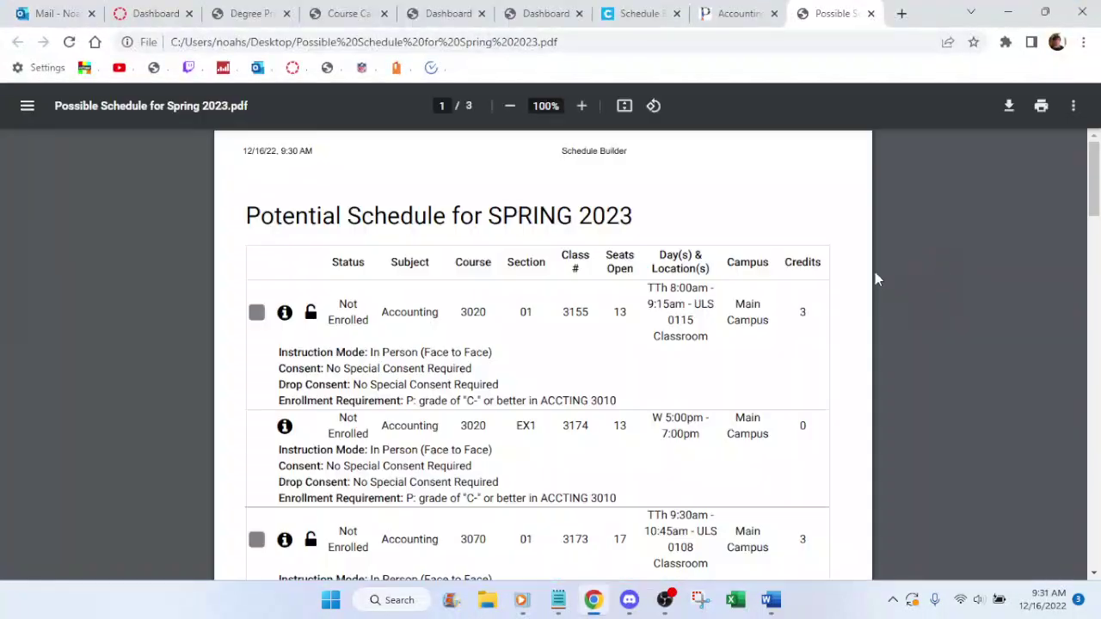
{"action": "scroll", "coordinate": [774, 287], "scroll_direction": "down", "scroll_amount": 7}
{"action": "scroll", "coordinate": [774, 288], "scroll_direction": "down", "scroll_amount": 9}
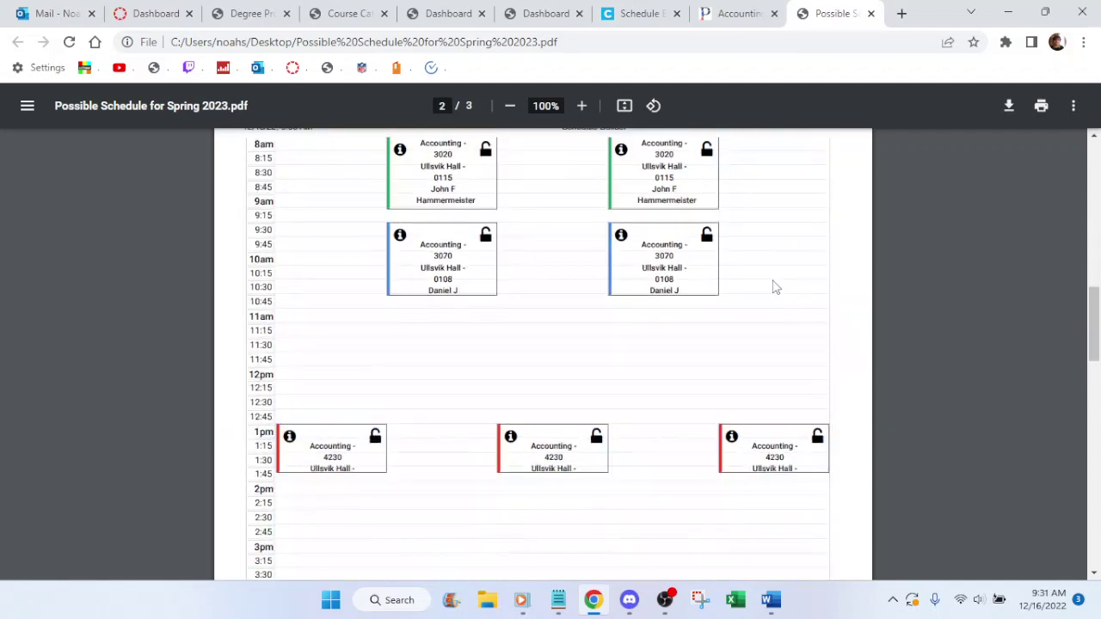
{"action": "scroll", "coordinate": [774, 288], "scroll_direction": "up", "scroll_amount": 5}
{"action": "scroll", "coordinate": [775, 287], "scroll_direction": "down", "scroll_amount": 1}
{"action": "scroll", "coordinate": [774, 287], "scroll_direction": "up", "scroll_amount": 12}
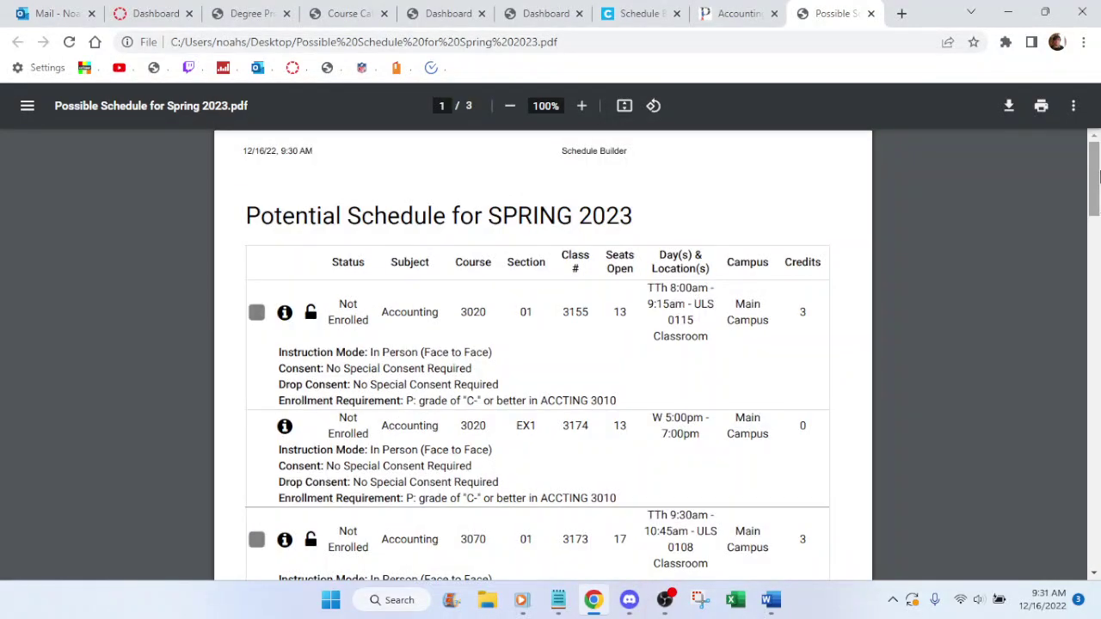
{"action": "left_click_drag", "start_coordinate": [1096, 173], "coordinate": [1096, 194]}
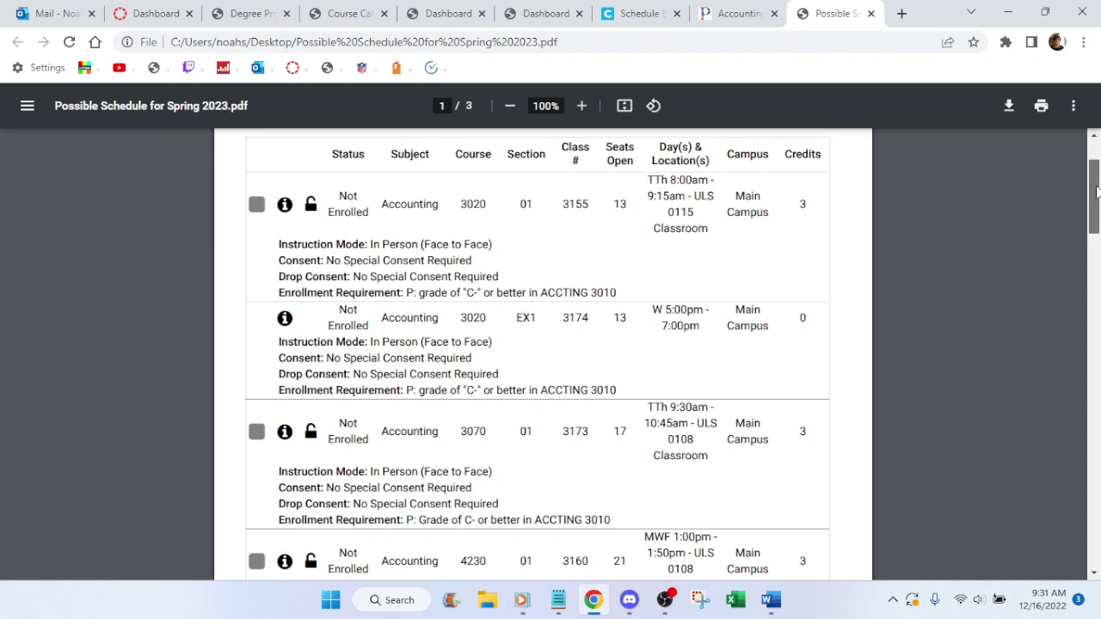
{"action": "left_click_drag", "start_coordinate": [1096, 194], "coordinate": [1093, 245]}
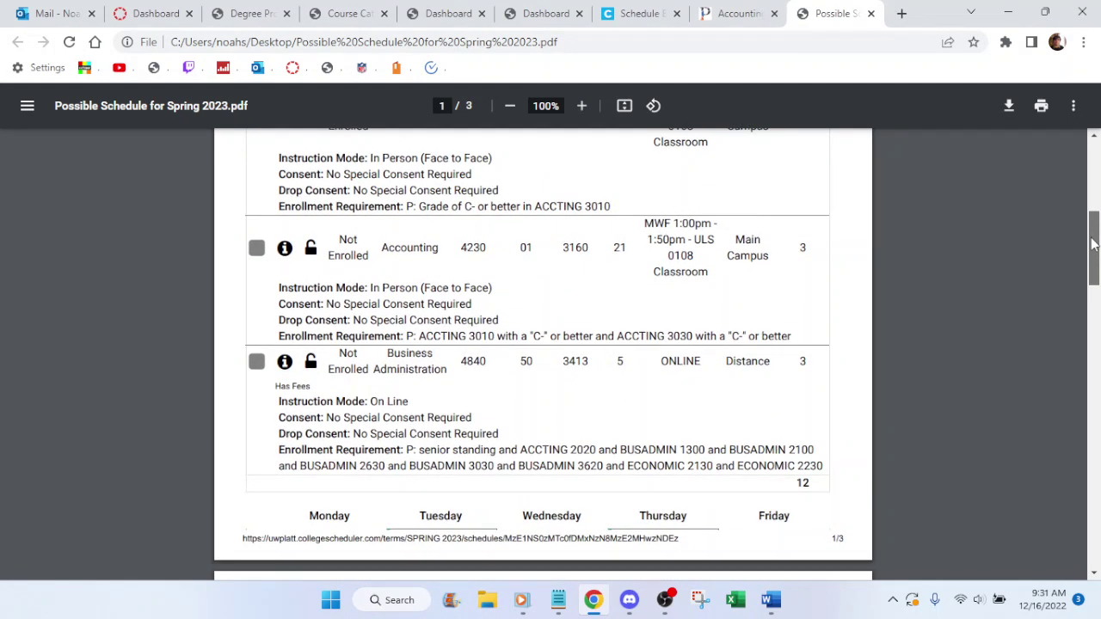
{"action": "left_click_drag", "start_coordinate": [1093, 246], "coordinate": [1091, 245]}
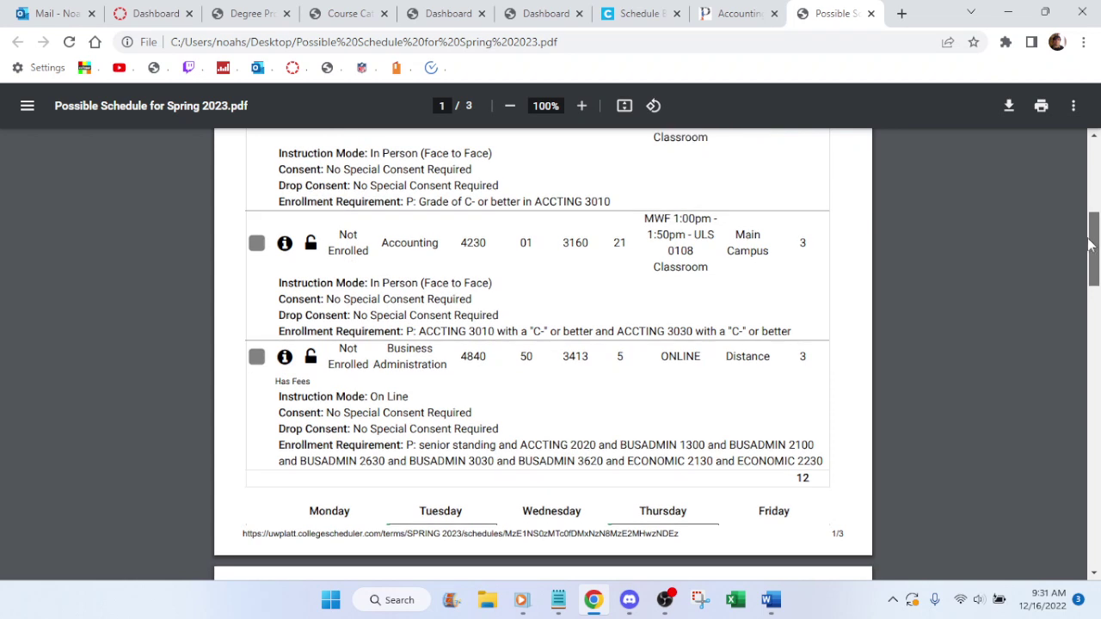
{"action": "left_click_drag", "start_coordinate": [1091, 245], "coordinate": [1080, 319]}
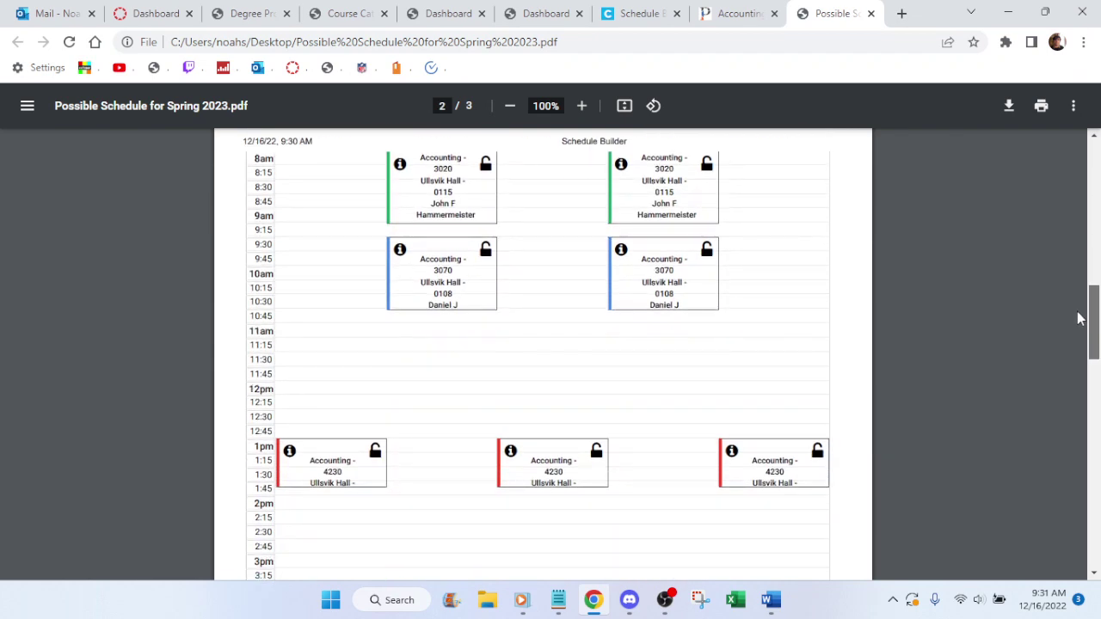
{"action": "left_click_drag", "start_coordinate": [1081, 318], "coordinate": [1097, 120]}
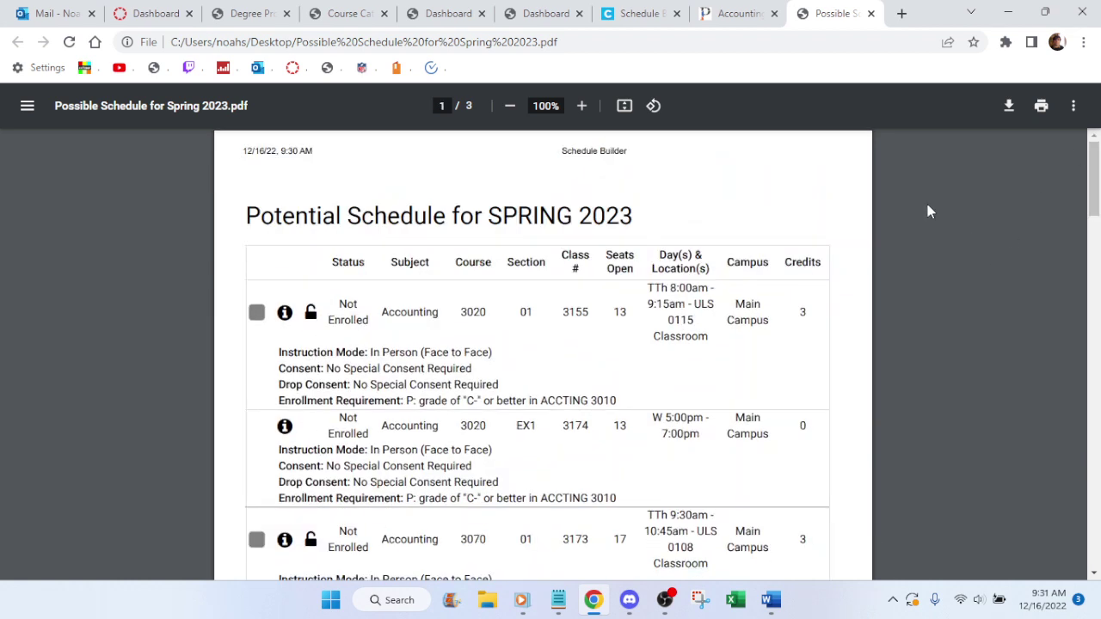
- Switch to OBS and make the hidden Image source visible in the homework scene
{"action": "left_click", "coordinate": [670, 604]}
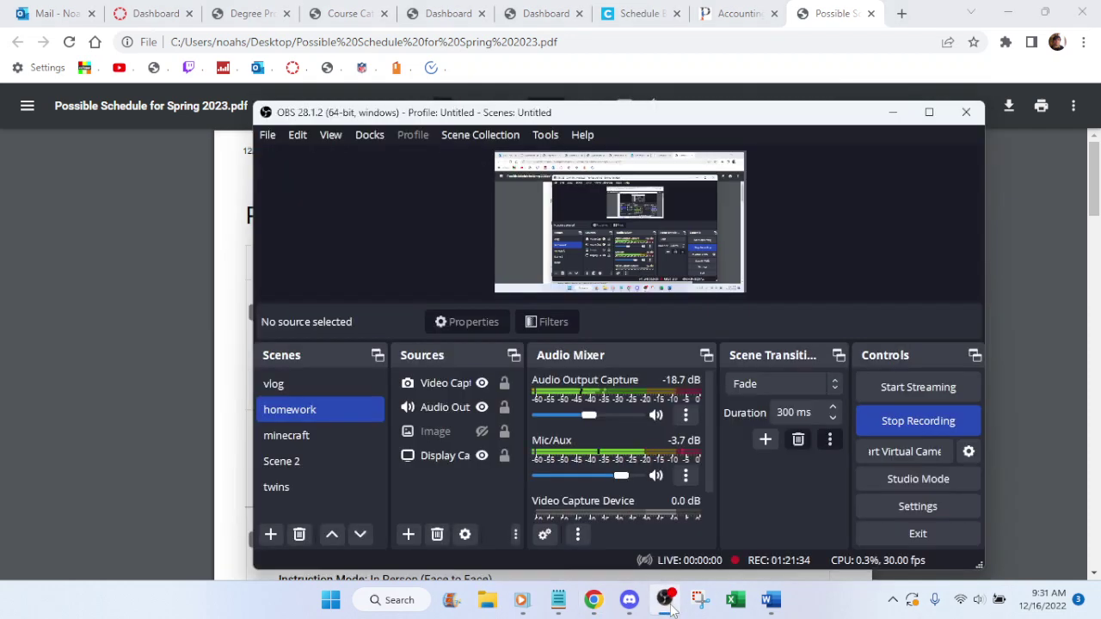
{"action": "left_click", "coordinate": [482, 432]}
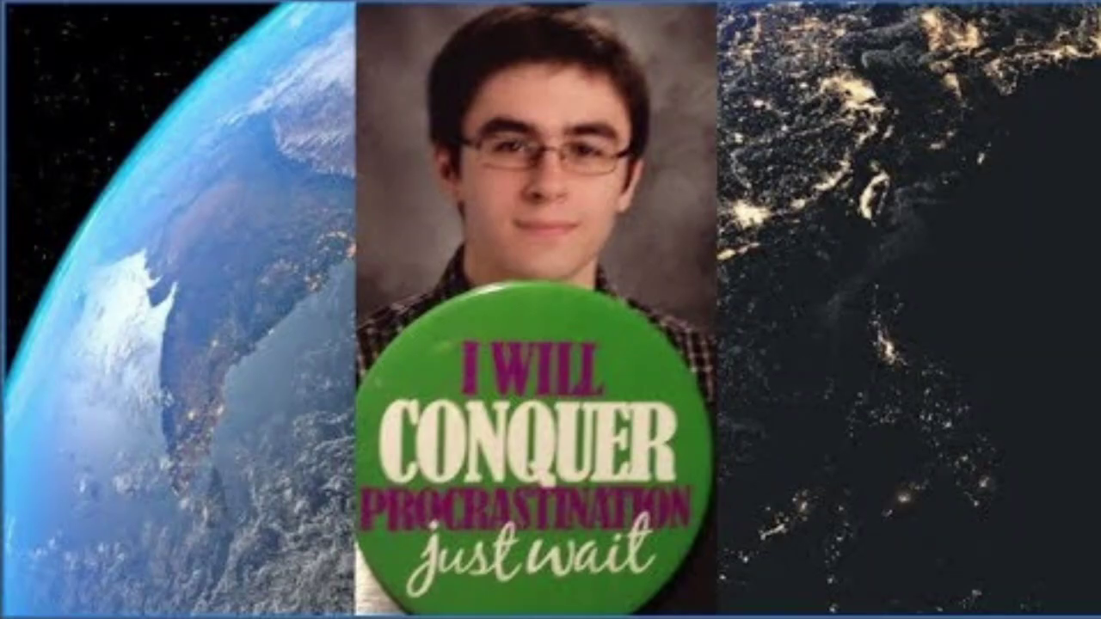